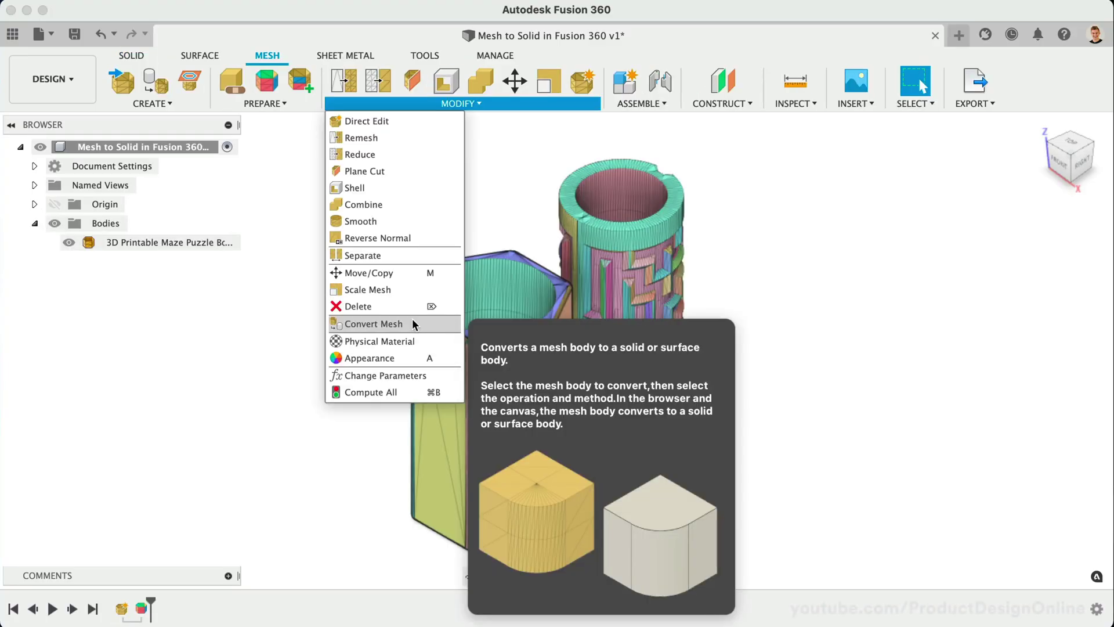
# Convert the maze mesh with the prismatic method, then reset to an empty 'Mesh to Solid in Fusion 360 v1' design
pyautogui.click(412, 318)
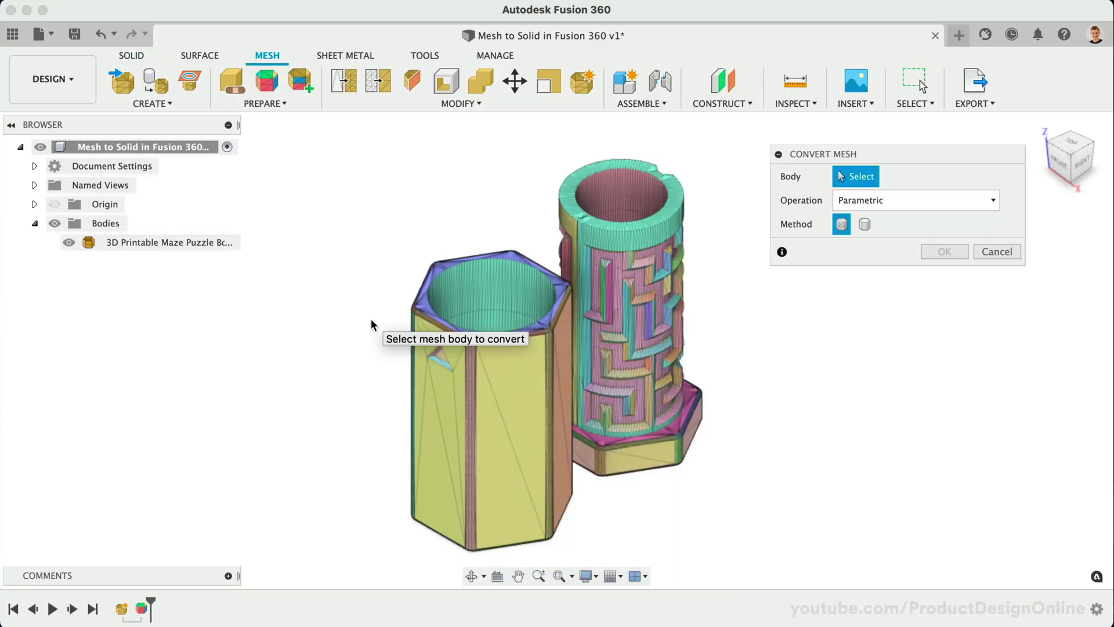
pyautogui.click(450, 325)
pyautogui.click(864, 224)
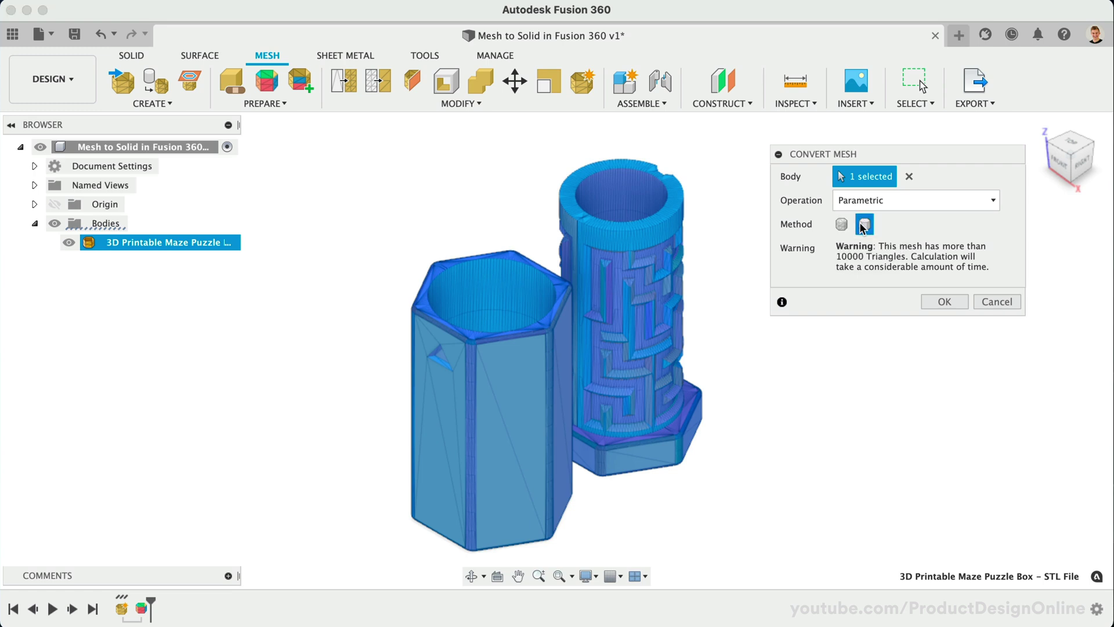
pyautogui.click(946, 302)
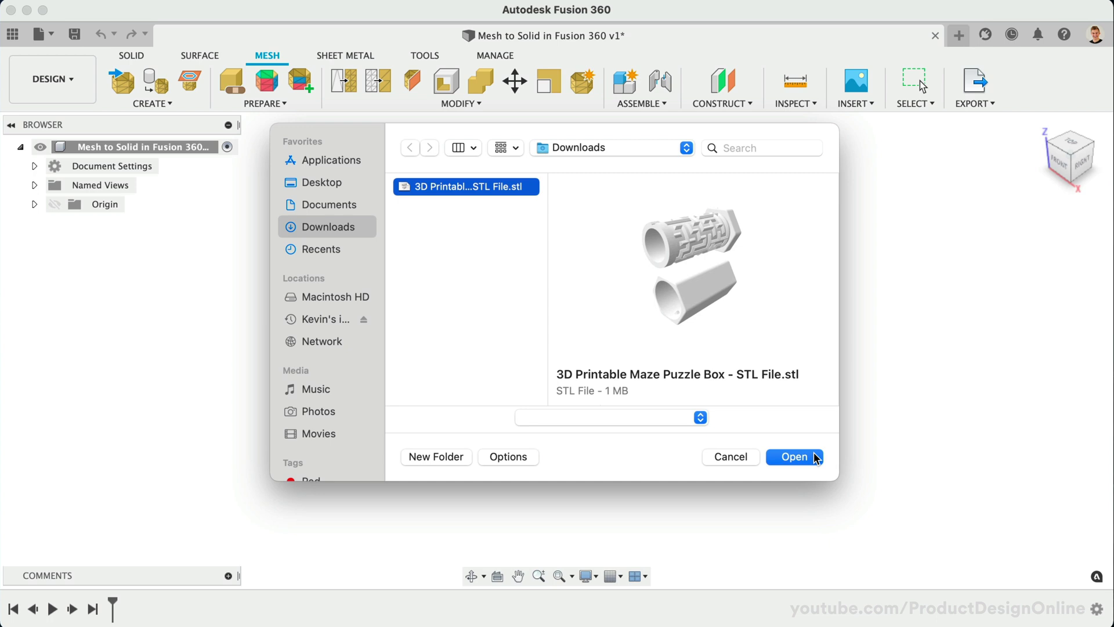
pyautogui.click(794, 457)
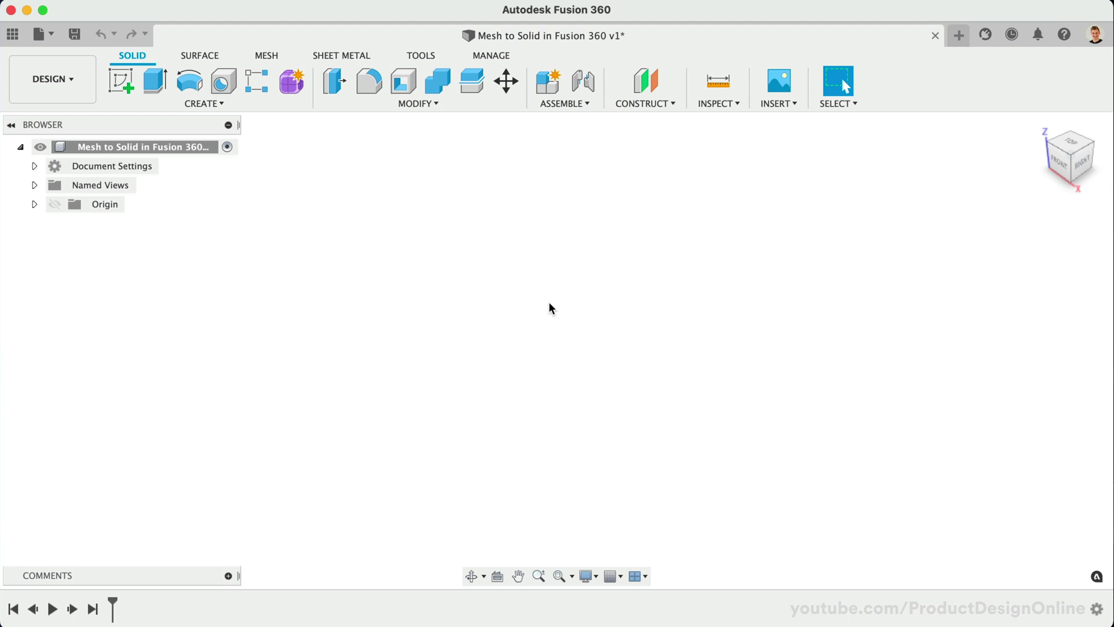
# Look over the Insert dropdown options, close it, and switch to the Mesh tools
pyautogui.click(773, 104)
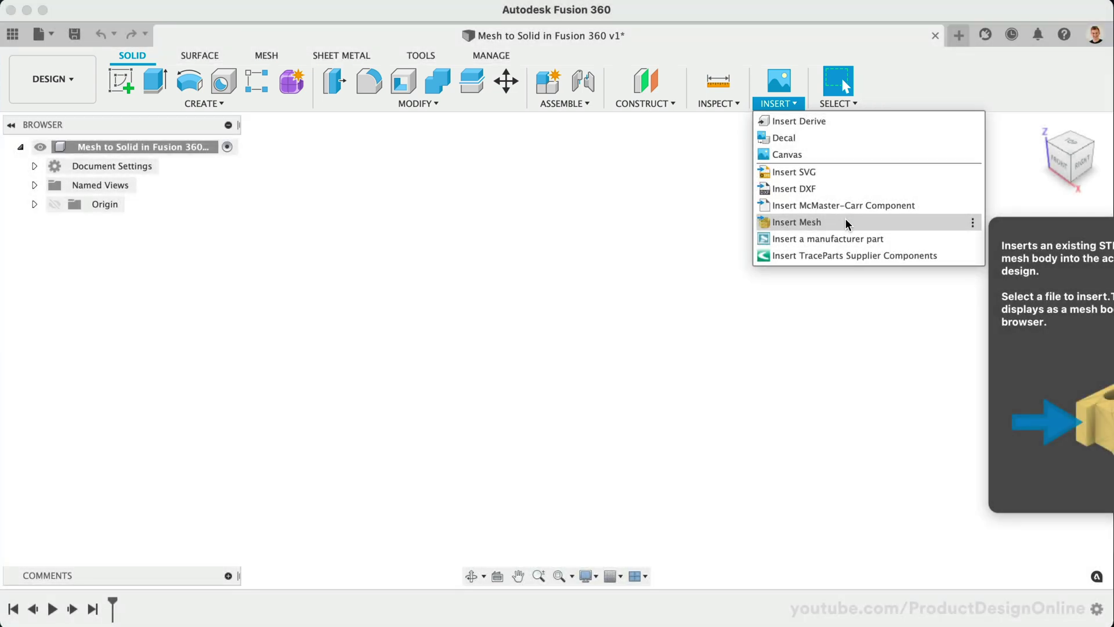
pyautogui.click(431, 196)
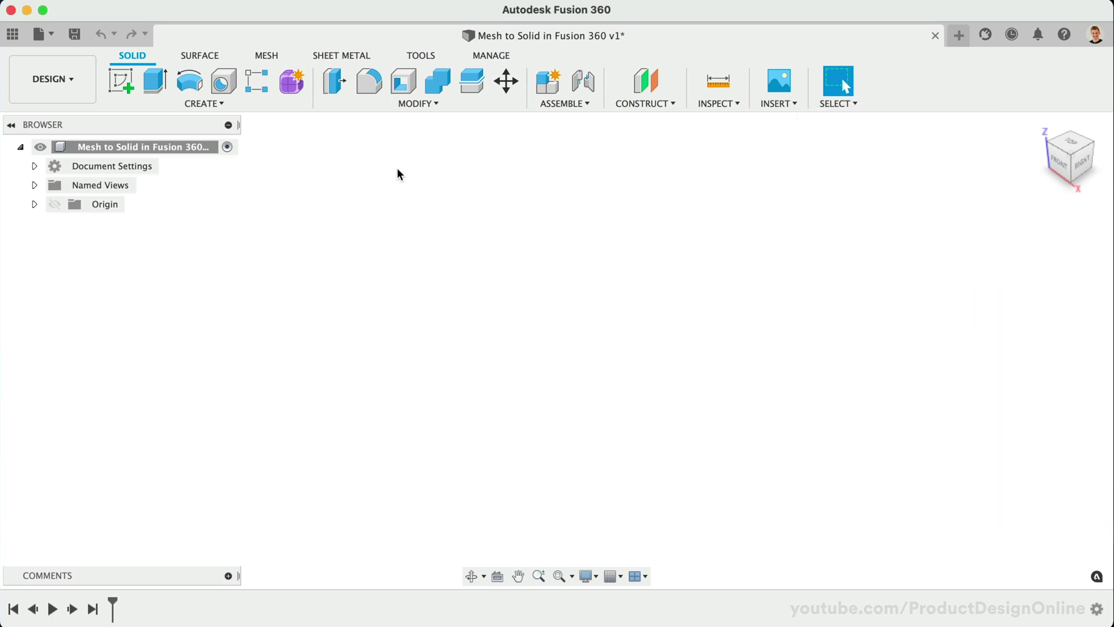
pyautogui.click(275, 58)
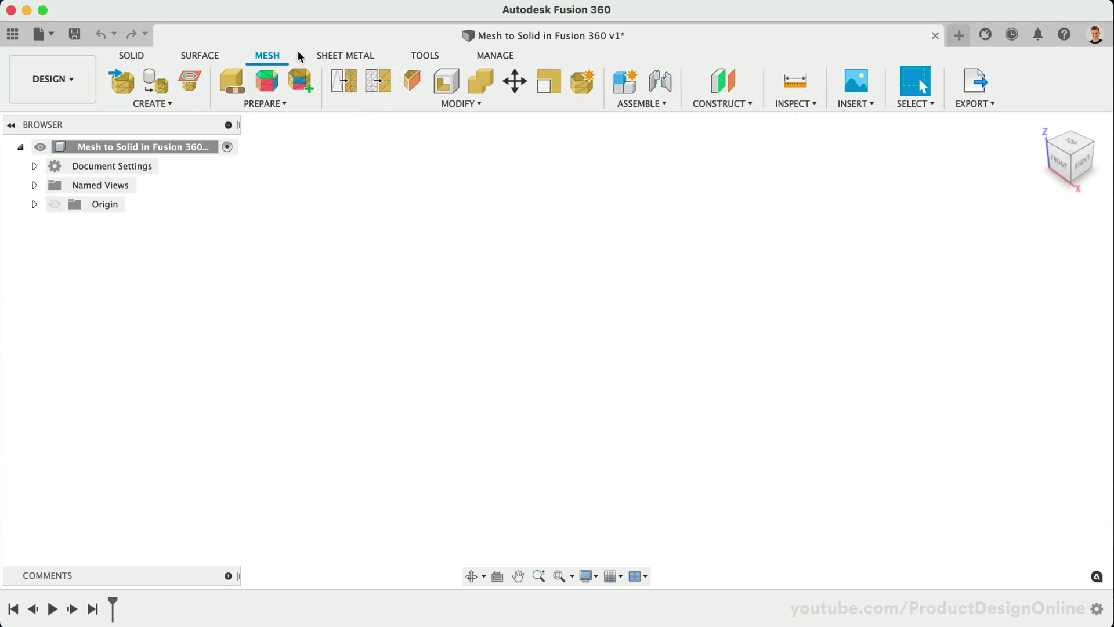
# Start Insert Mesh and pick the 3D Printable Maze Puzzle Box STL from Downloads
pyautogui.click(116, 85)
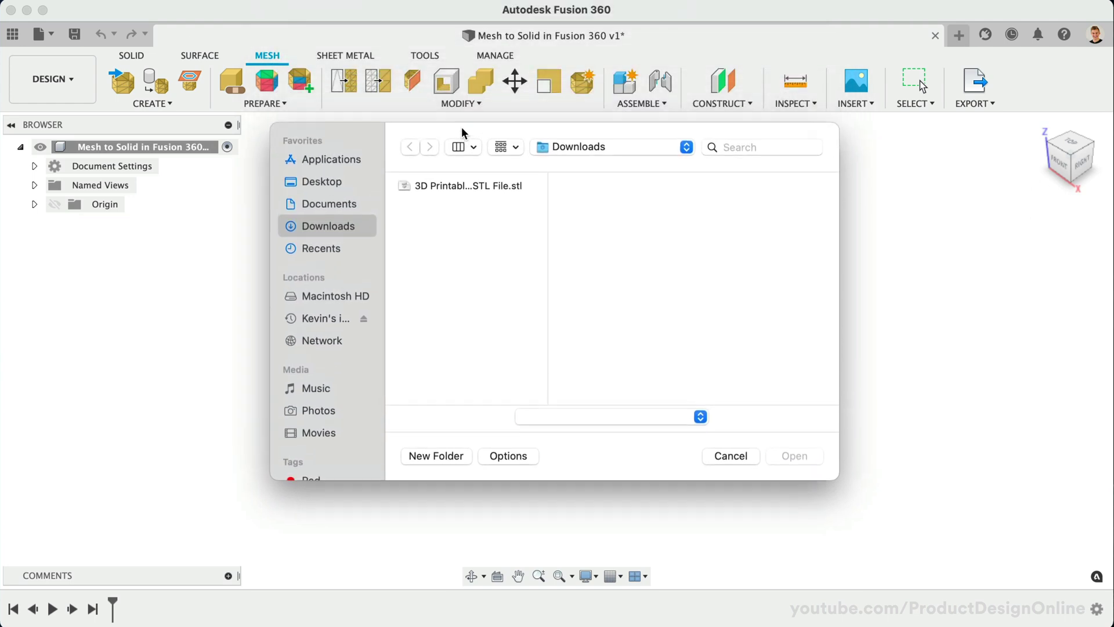
pyautogui.click(459, 187)
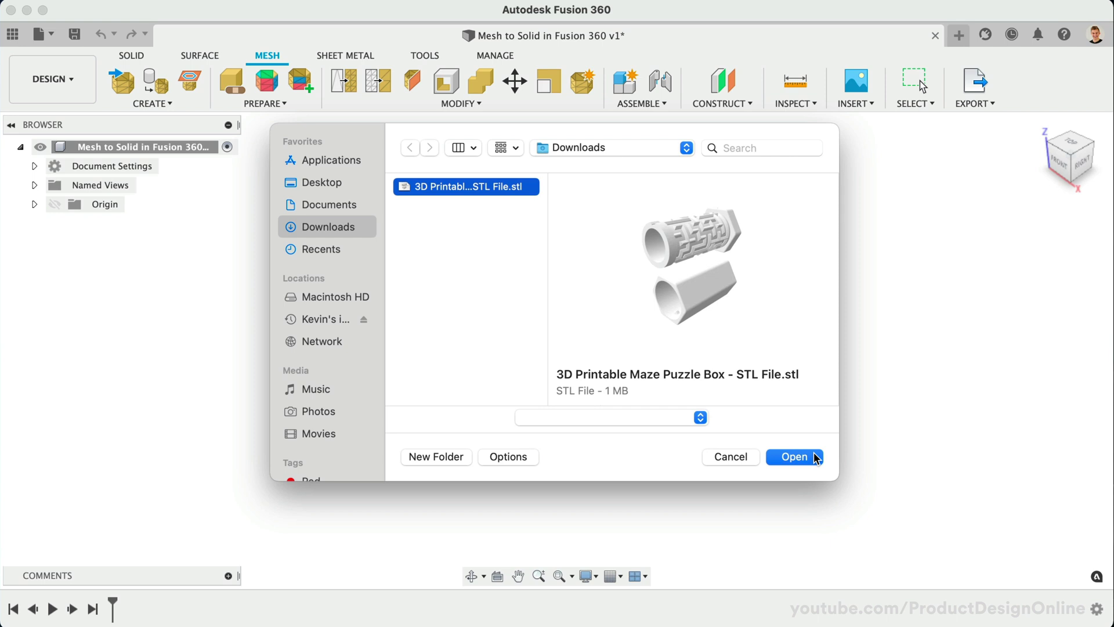
# Open the maze puzzle box STL as a mesh with Unit Type left at Millimeter
pyautogui.click(814, 453)
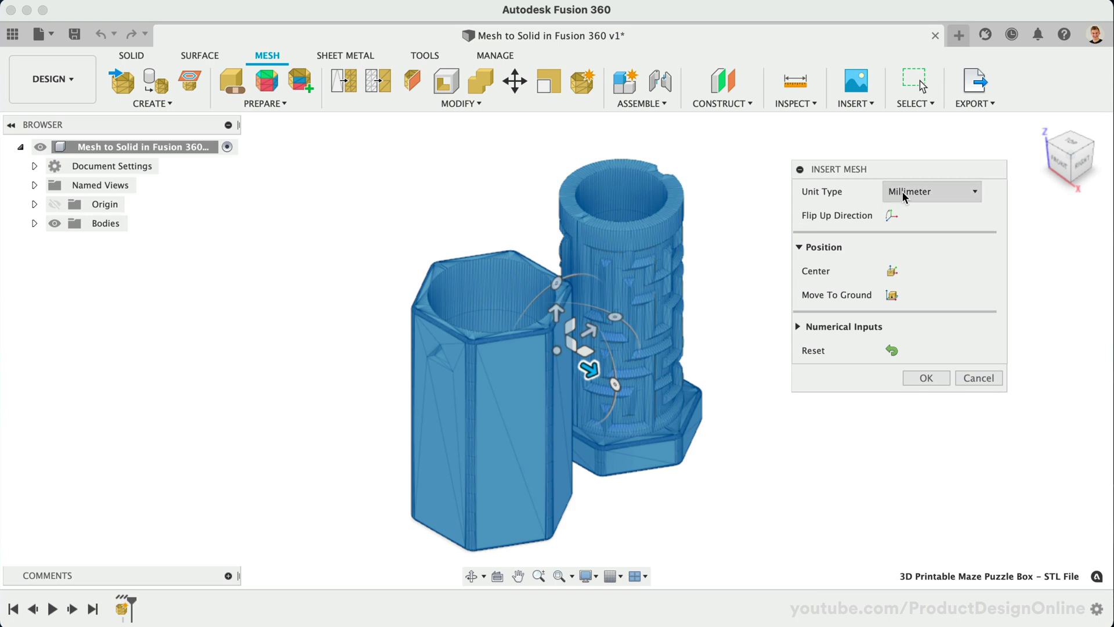
pyautogui.click(937, 192)
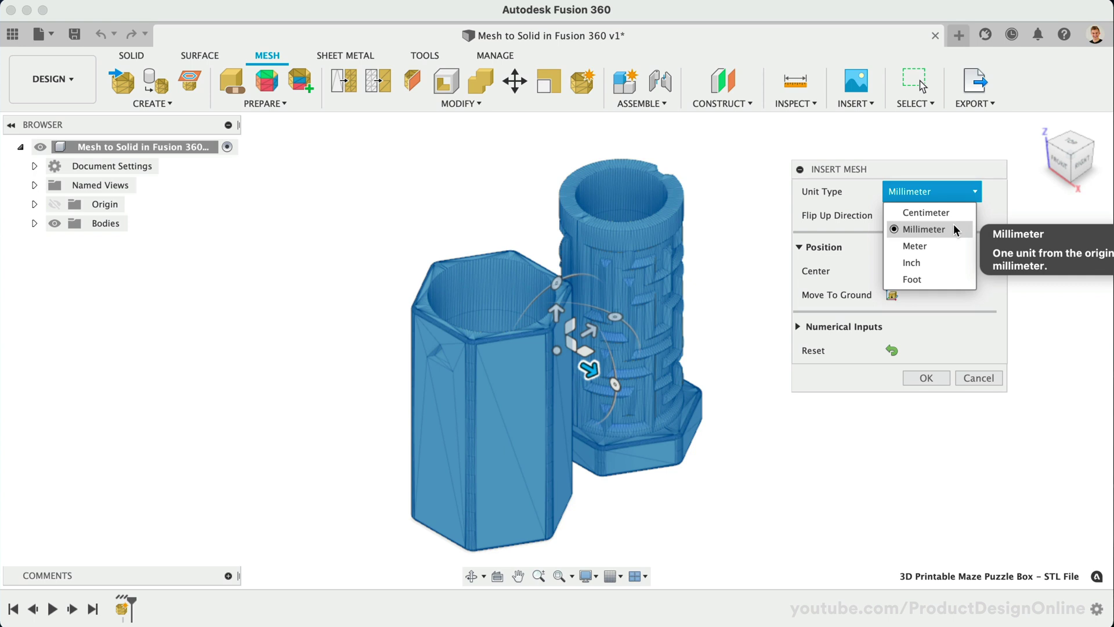
pyautogui.click(989, 222)
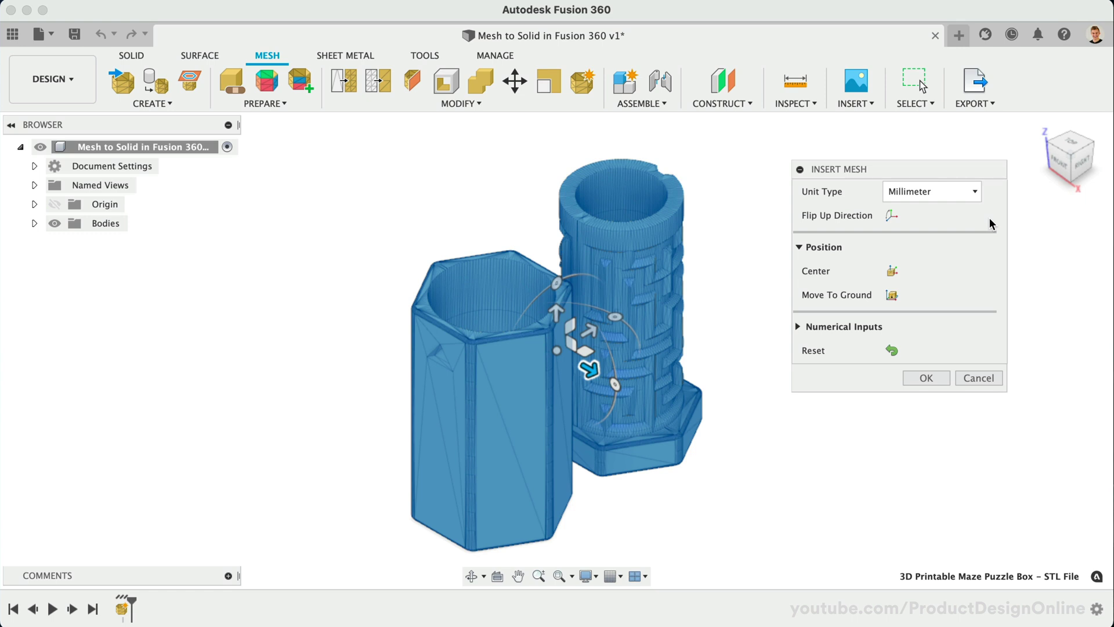
# Toggle Flip Up Direction on and back off so the mesh stays upright
pyautogui.click(411, 252)
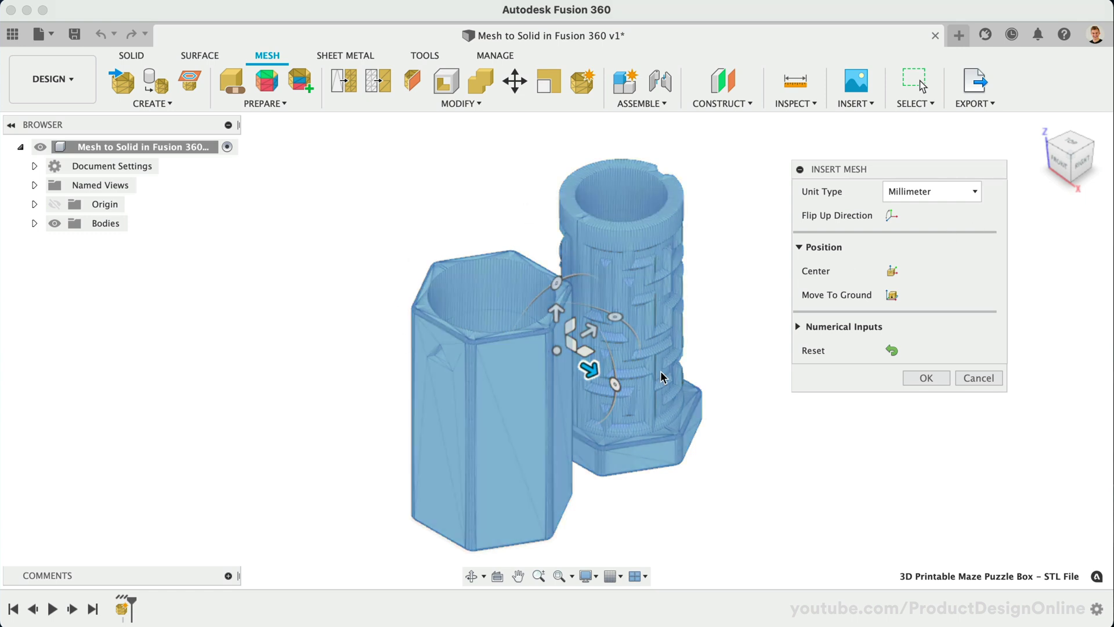
pyautogui.click(598, 394)
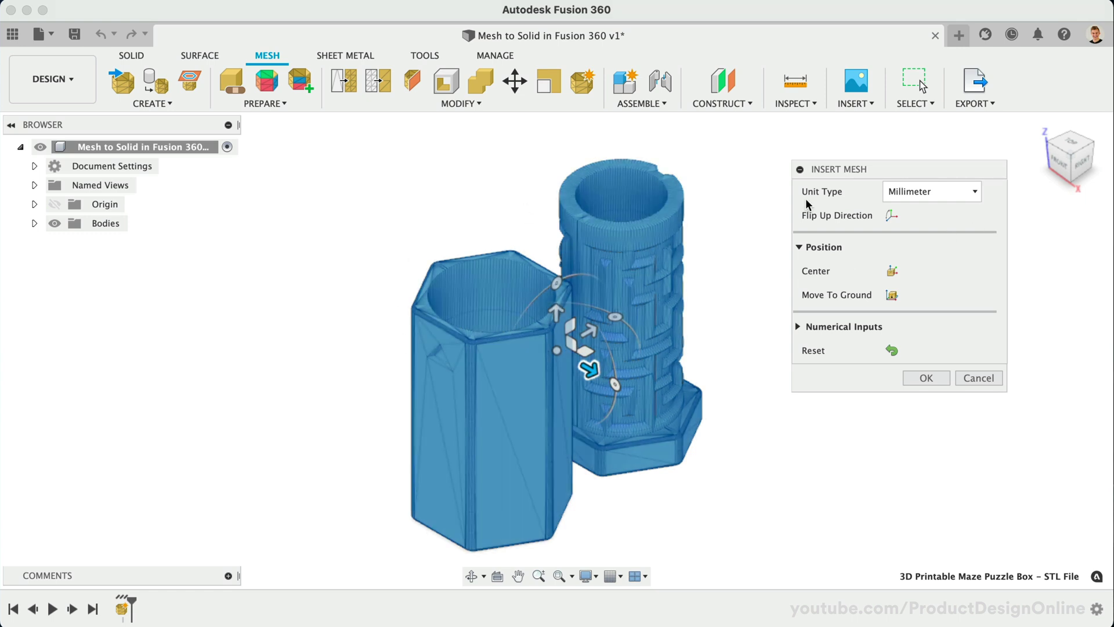
pyautogui.click(887, 217)
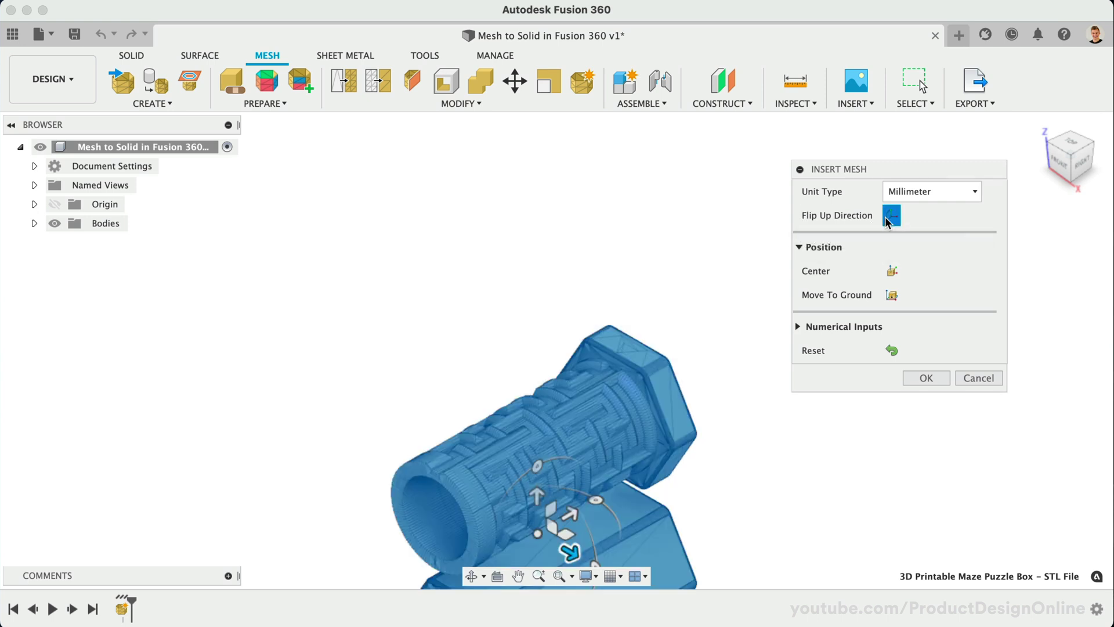
pyautogui.click(885, 217)
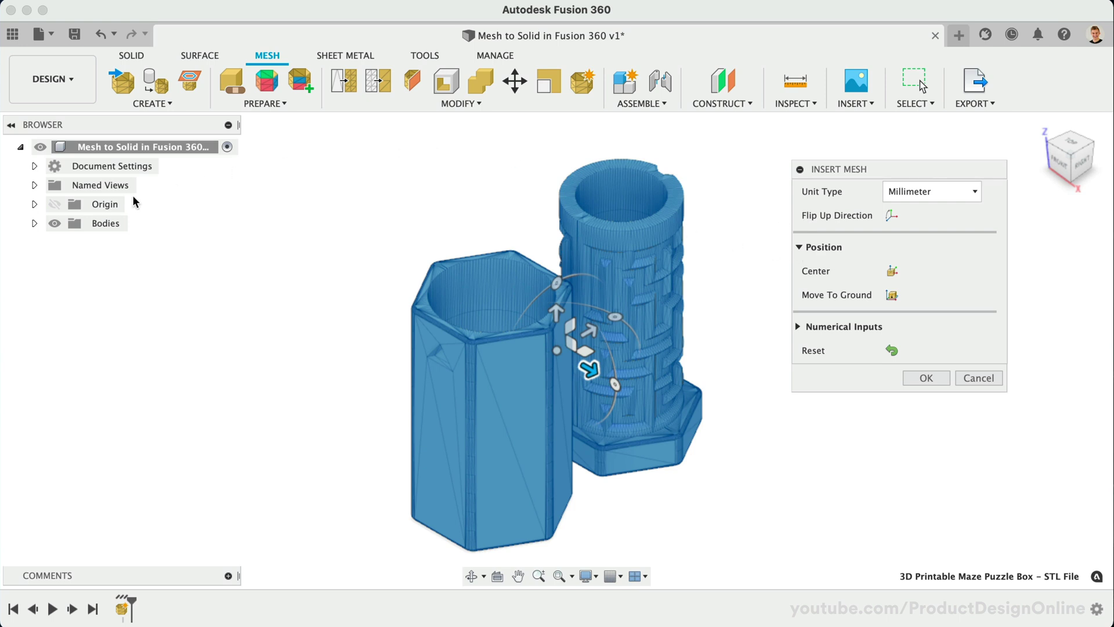
# Show the origin in Right view, then center the mesh and move it to ground
pyautogui.click(54, 204)
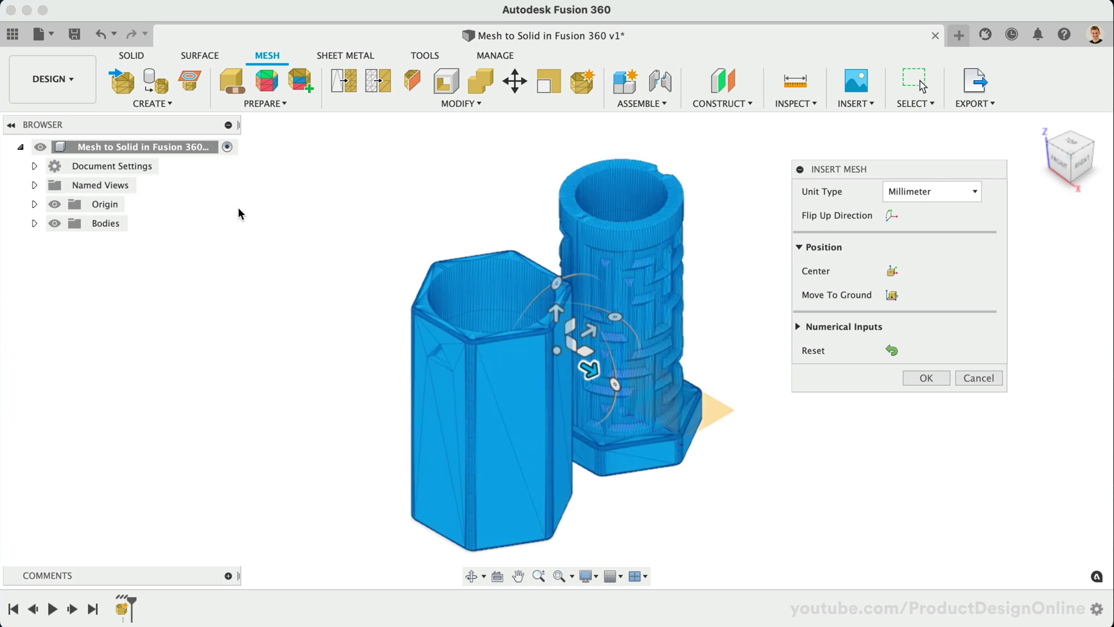
pyautogui.click(1082, 170)
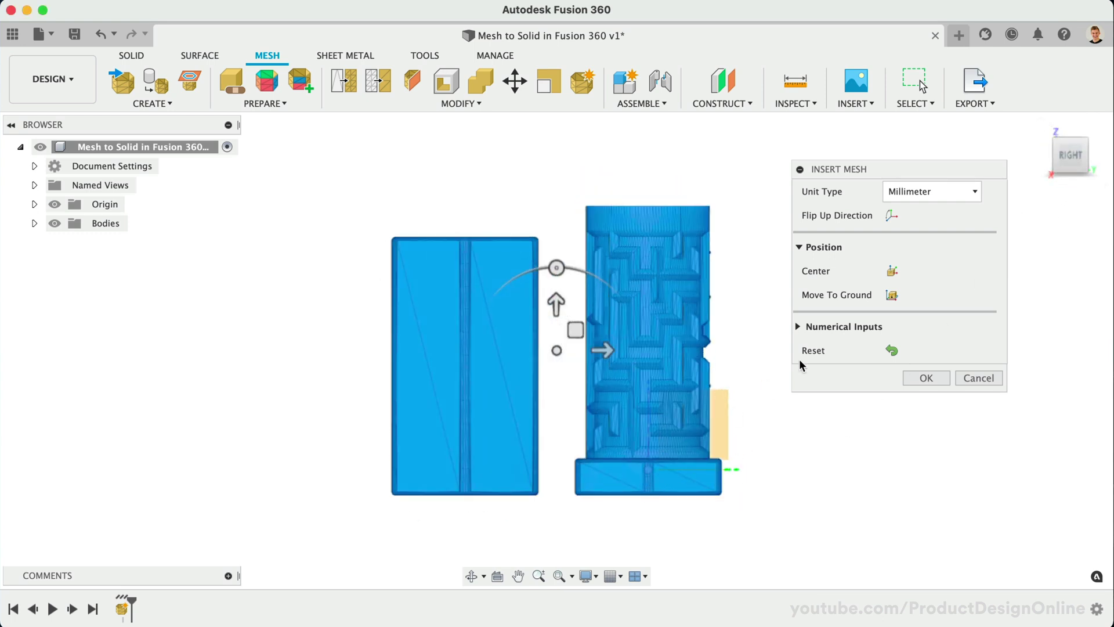
pyautogui.click(891, 273)
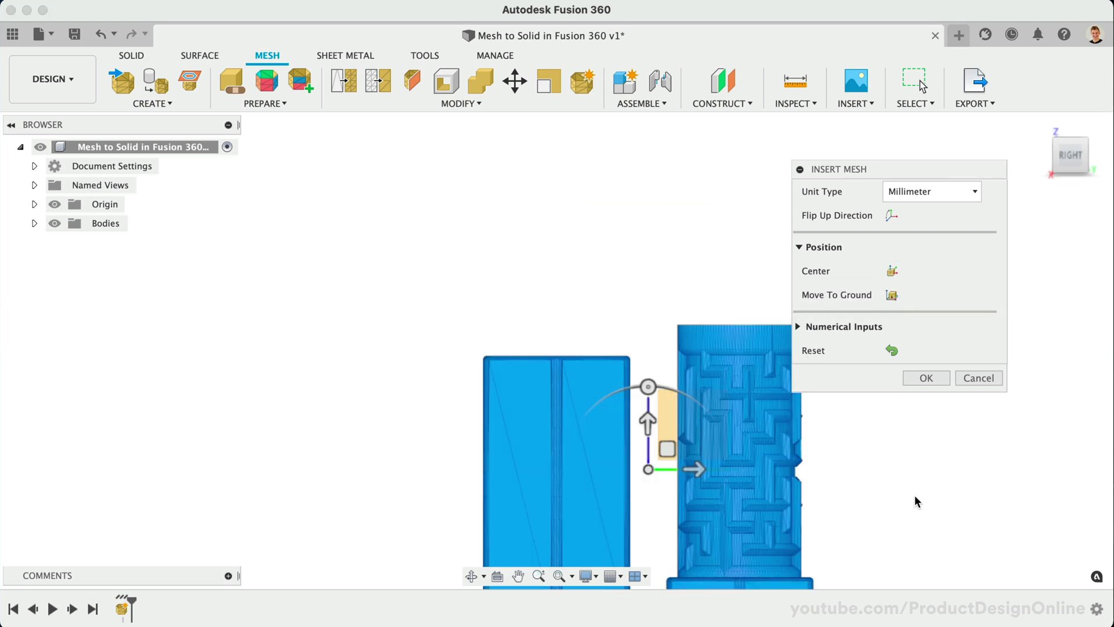
pyautogui.click(893, 296)
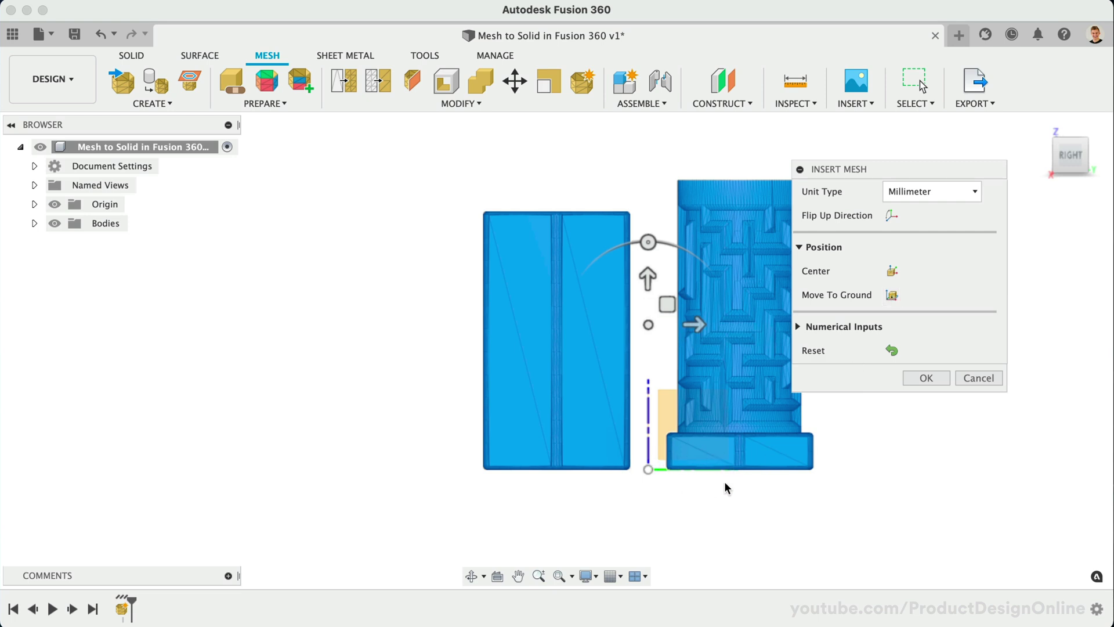
# Check the numerical move and rotate inputs in Home view, leave them at zero, and confirm the insert
pyautogui.click(799, 328)
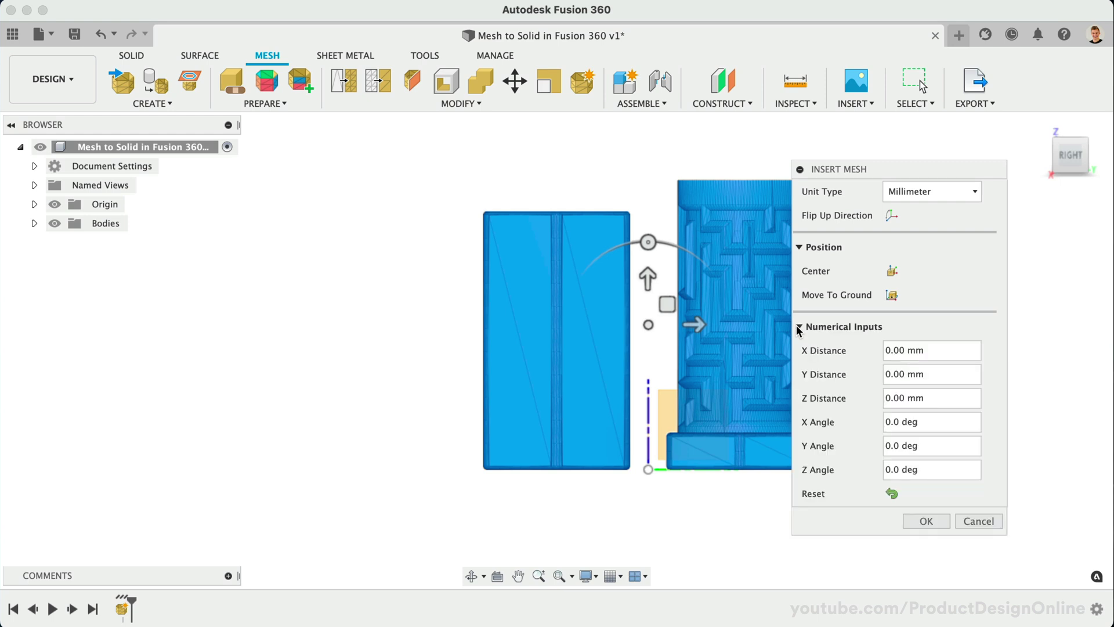
pyautogui.click(1044, 129)
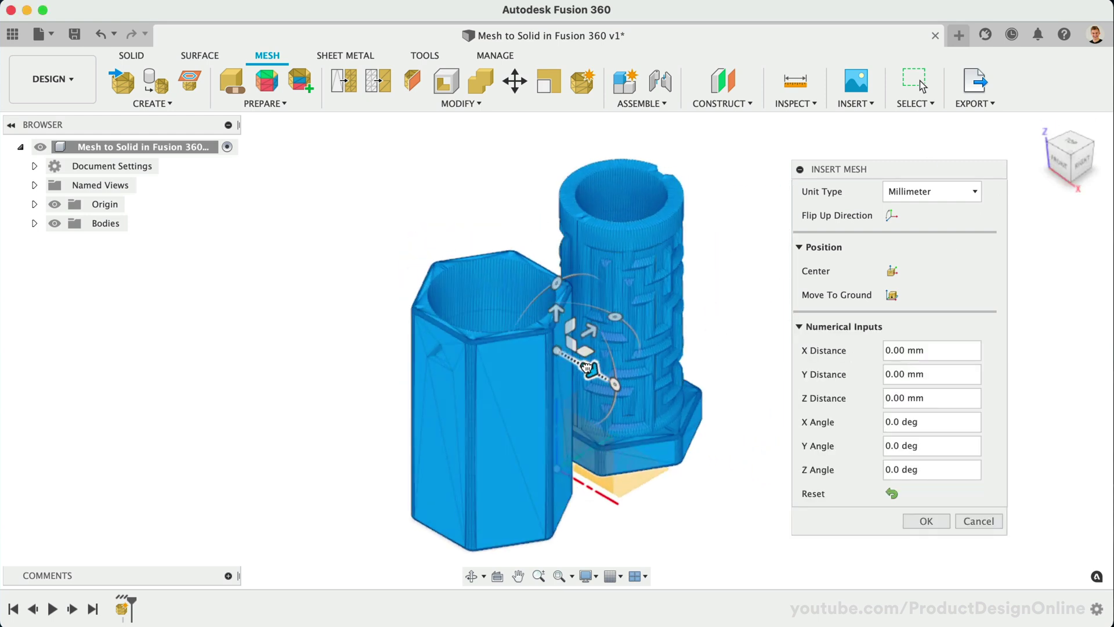
pyautogui.moveTo(582, 366); pyautogui.dragTo(457, 305)
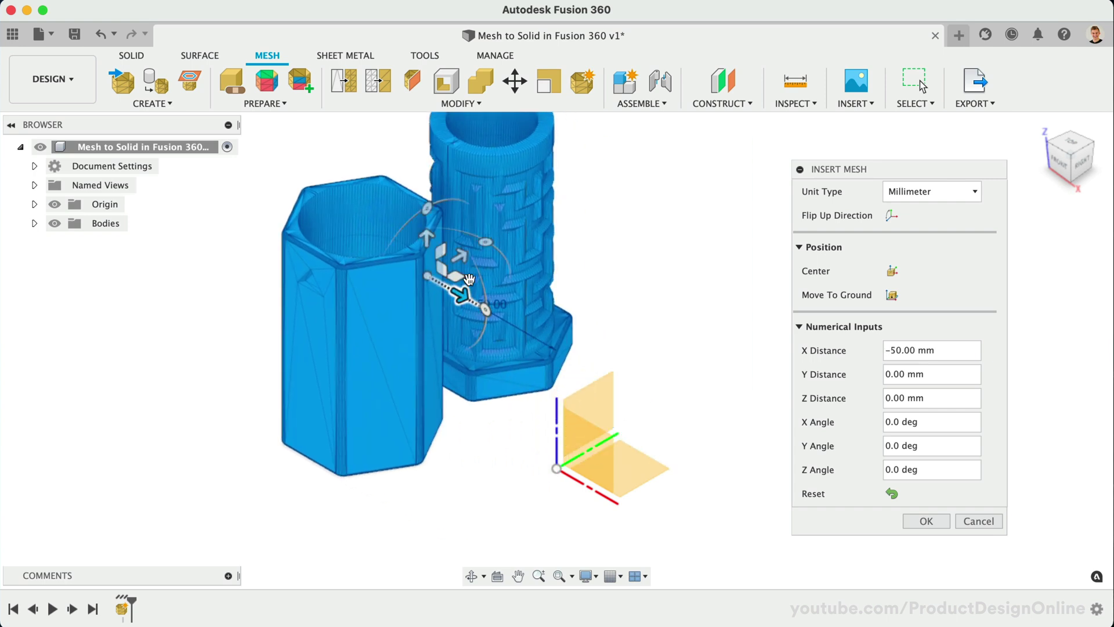
pyautogui.moveTo(461, 256); pyautogui.dragTo(615, 316)
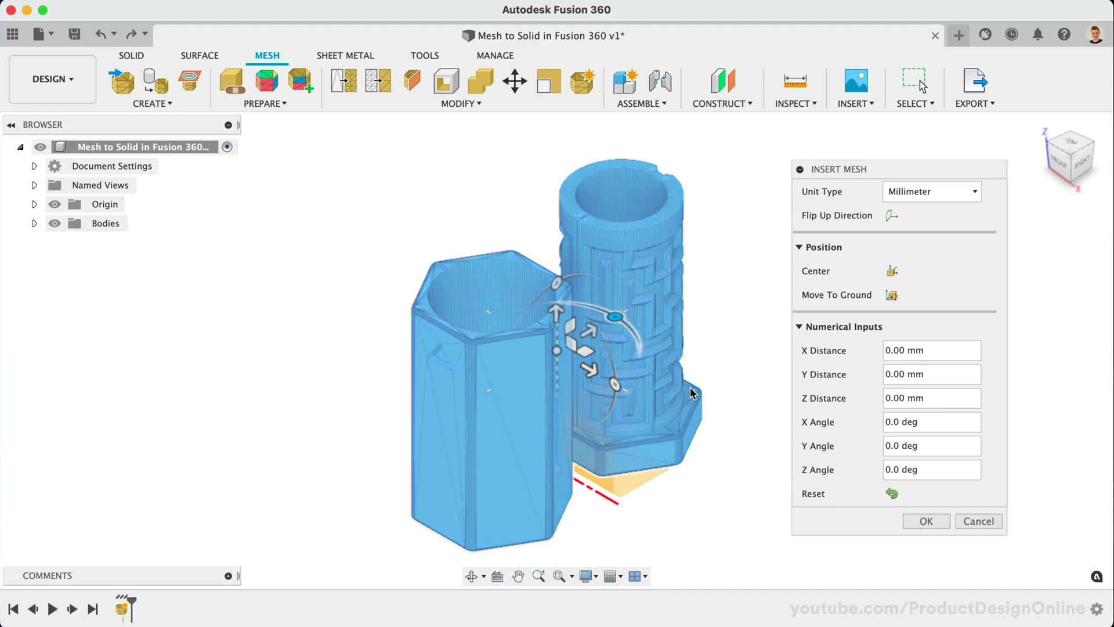
pyautogui.click(927, 521)
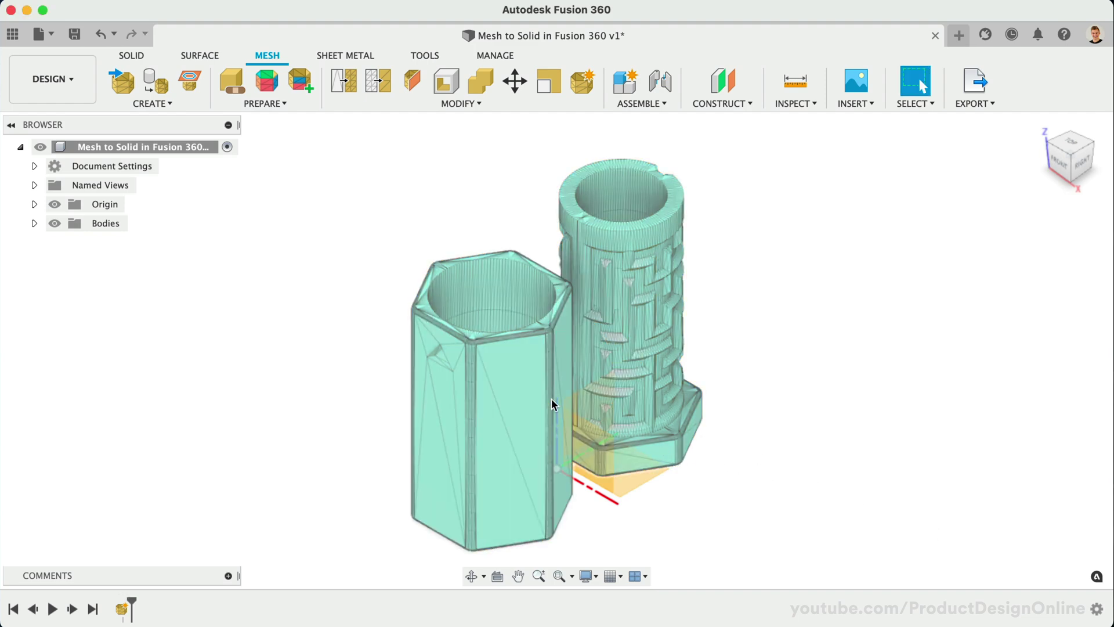
# Hide the Origin planes and axes in the Browser
pyautogui.click(54, 204)
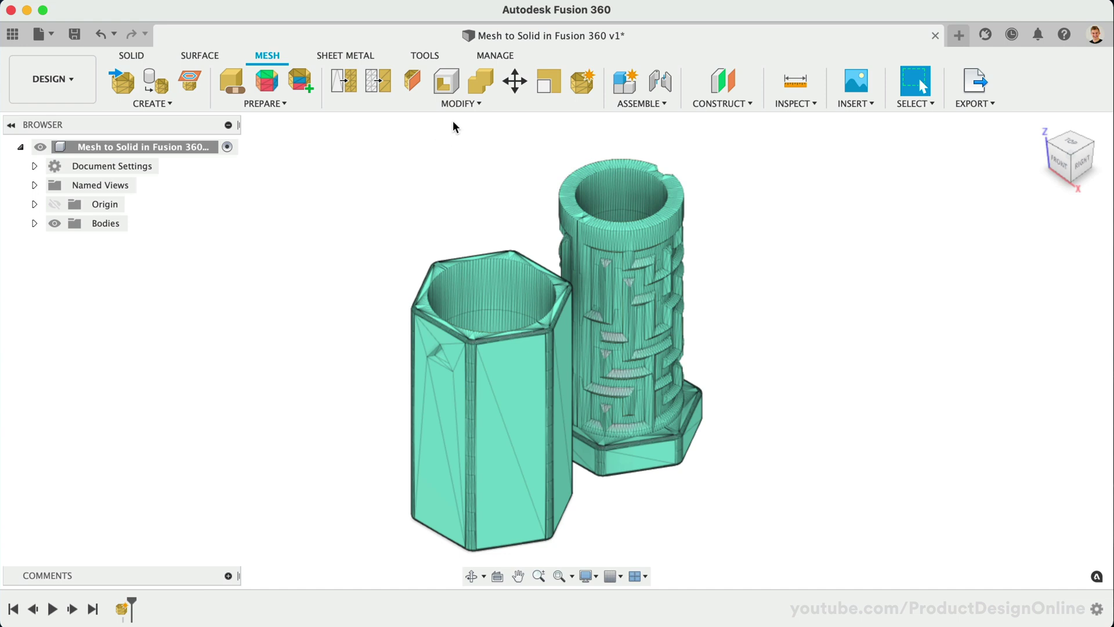
# Open Convert Mesh and select the maze puzzle box mesh body from the Bodies list
pyautogui.click(465, 103)
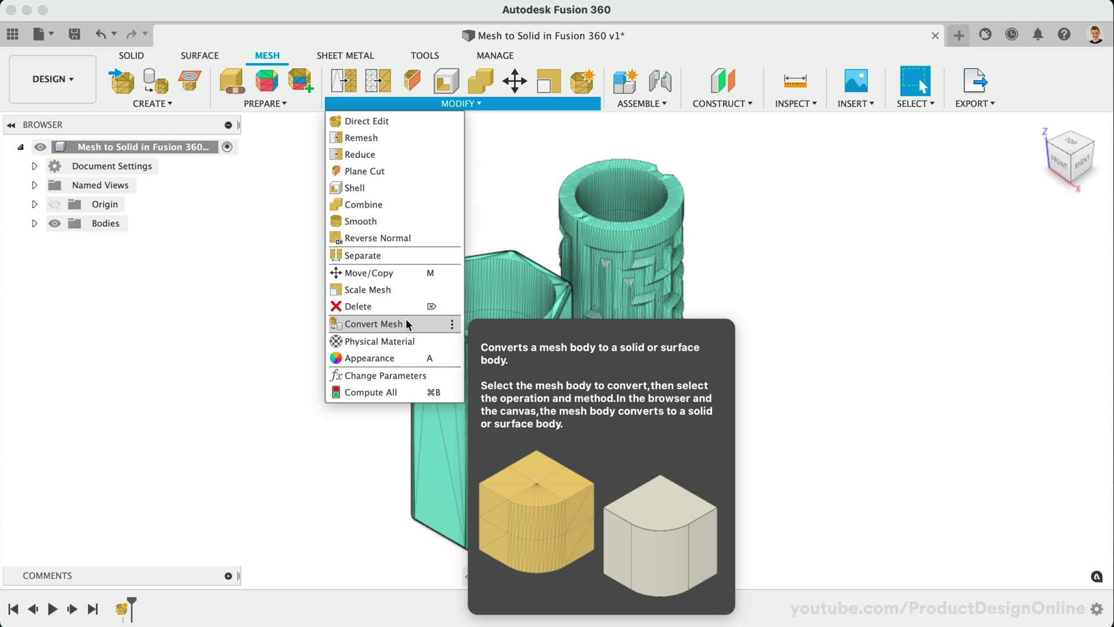
pyautogui.click(406, 323)
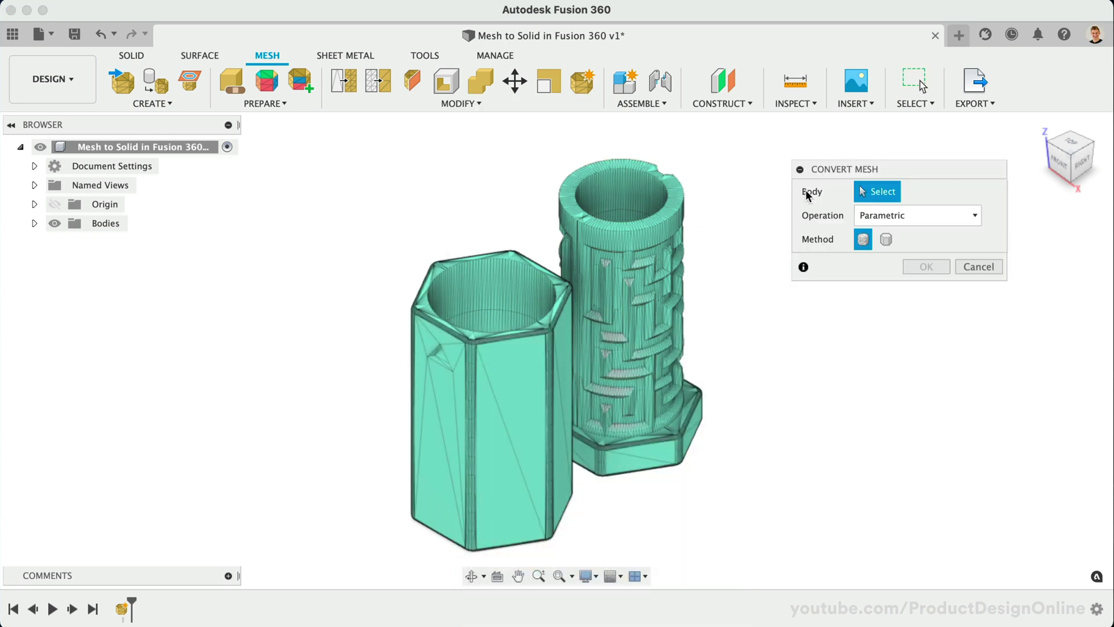
pyautogui.moveTo(848, 166); pyautogui.dragTo(827, 152)
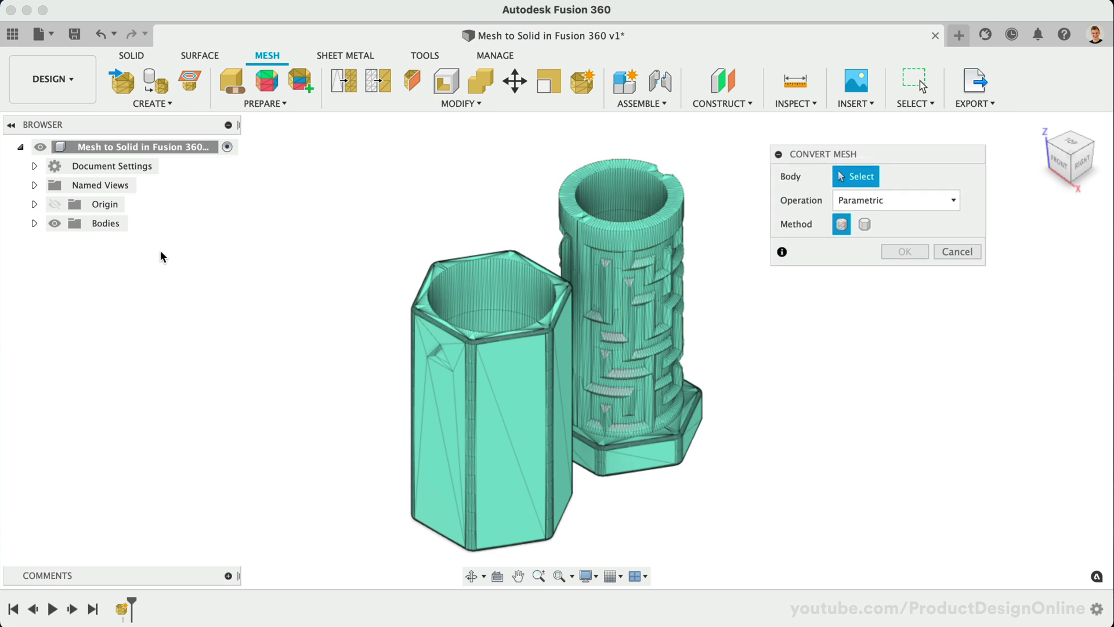
pyautogui.click(34, 224)
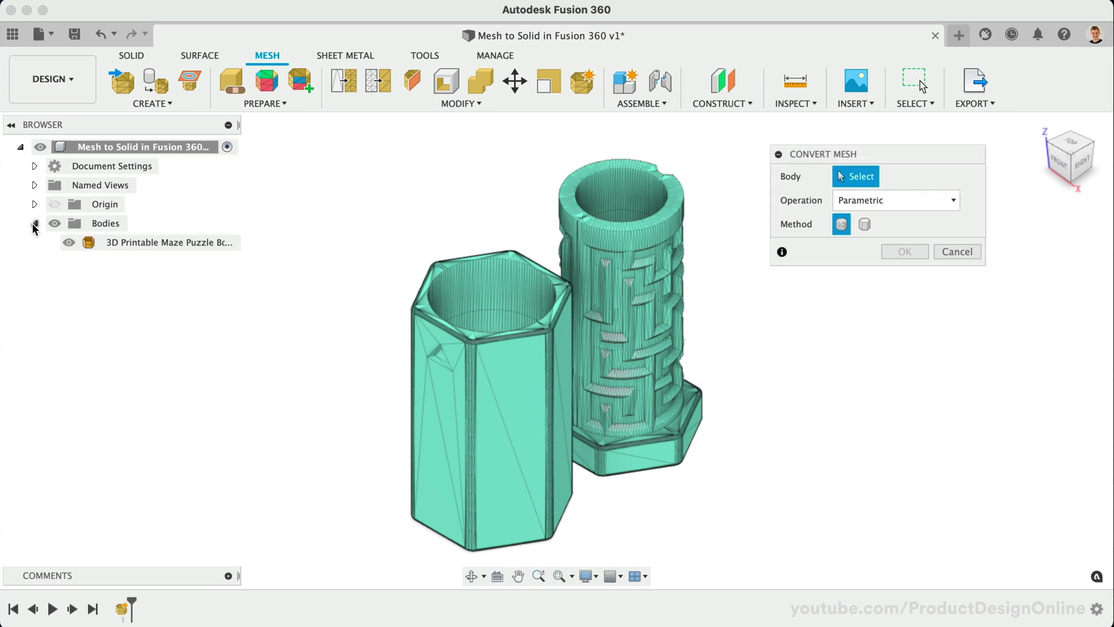
pyautogui.click(87, 248)
pyautogui.click(506, 374)
pyautogui.click(466, 371)
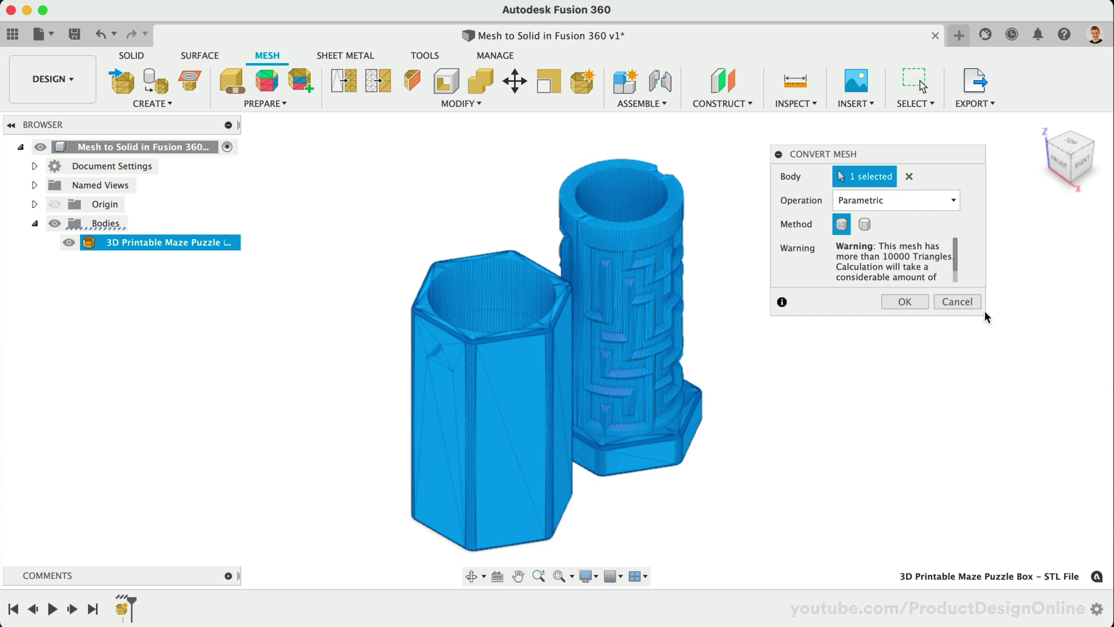
# Keep the Parametric operation and set the Convert Mesh method to Prismatic
pyautogui.moveTo(985, 314); pyautogui.dragTo(1028, 365)
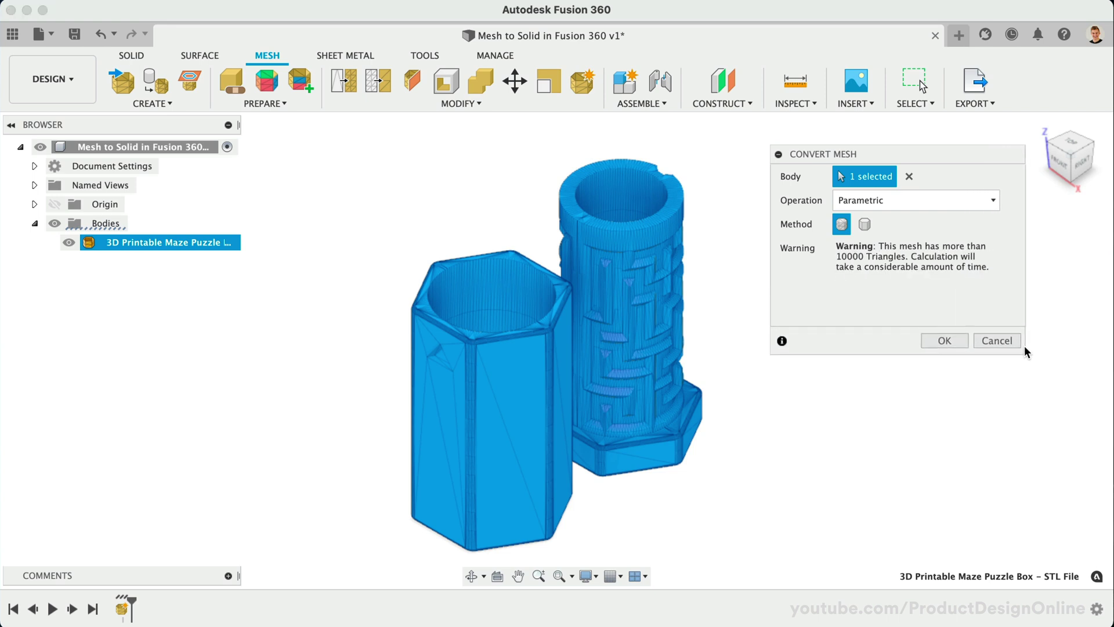
pyautogui.click(938, 201)
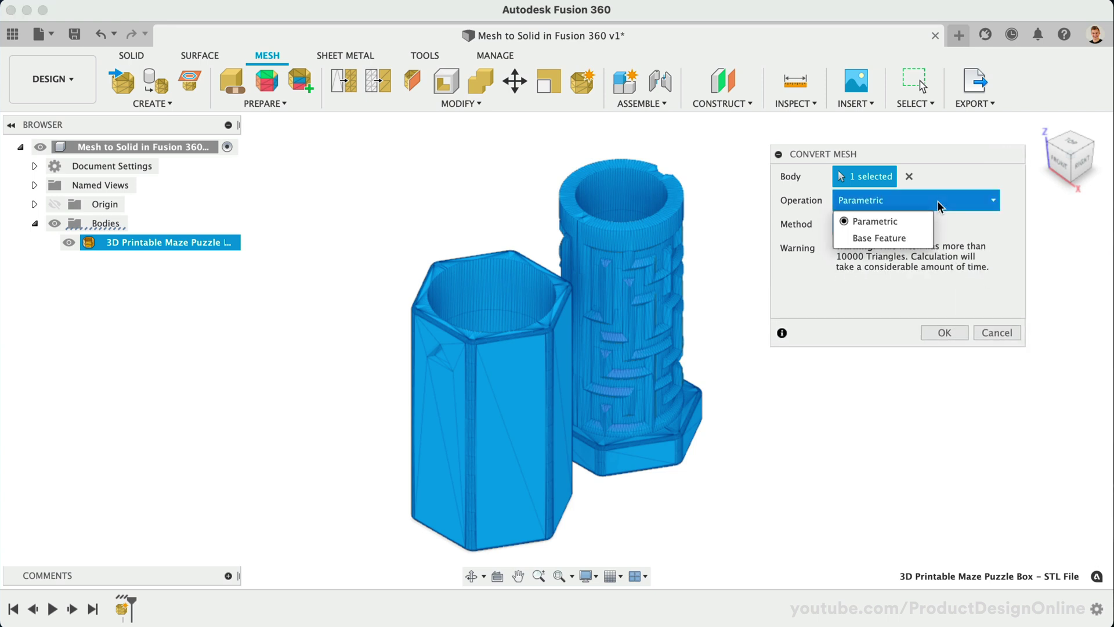
pyautogui.click(913, 224)
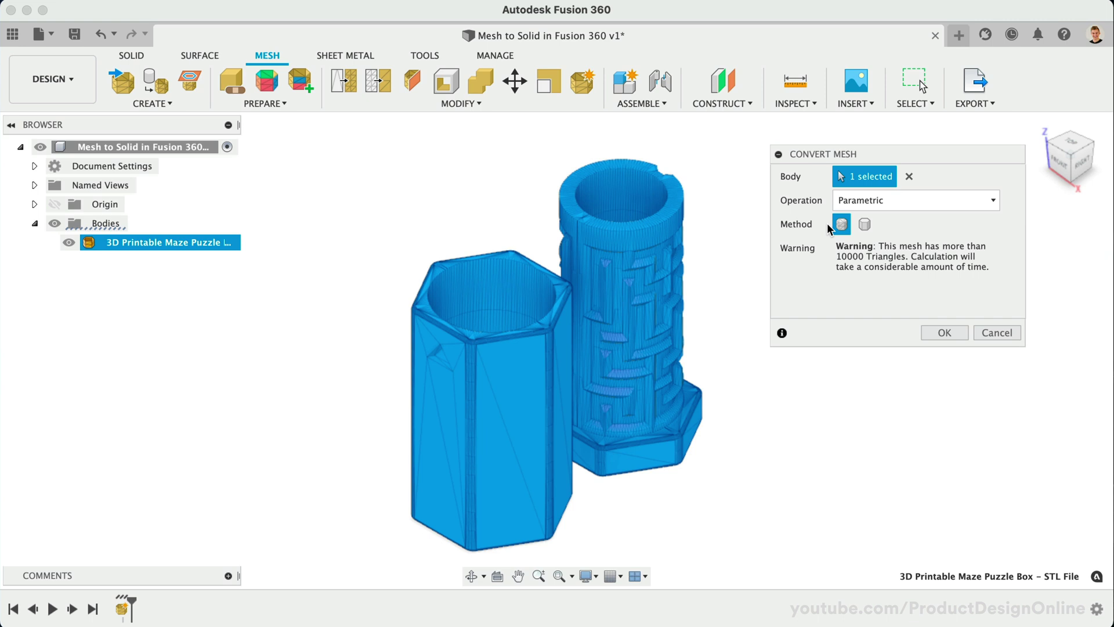
pyautogui.click(863, 227)
# Run the conversion, read and close the Compute Failed error recommending Generate Face Groups, then view Prepare tools
pyautogui.click(944, 333)
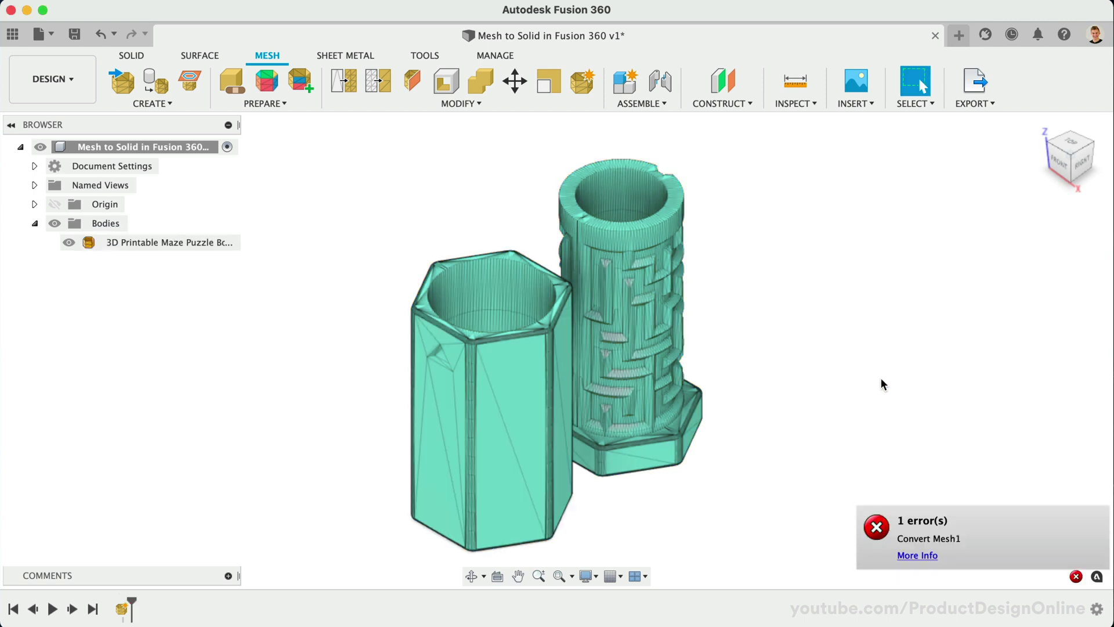
pyautogui.click(905, 555)
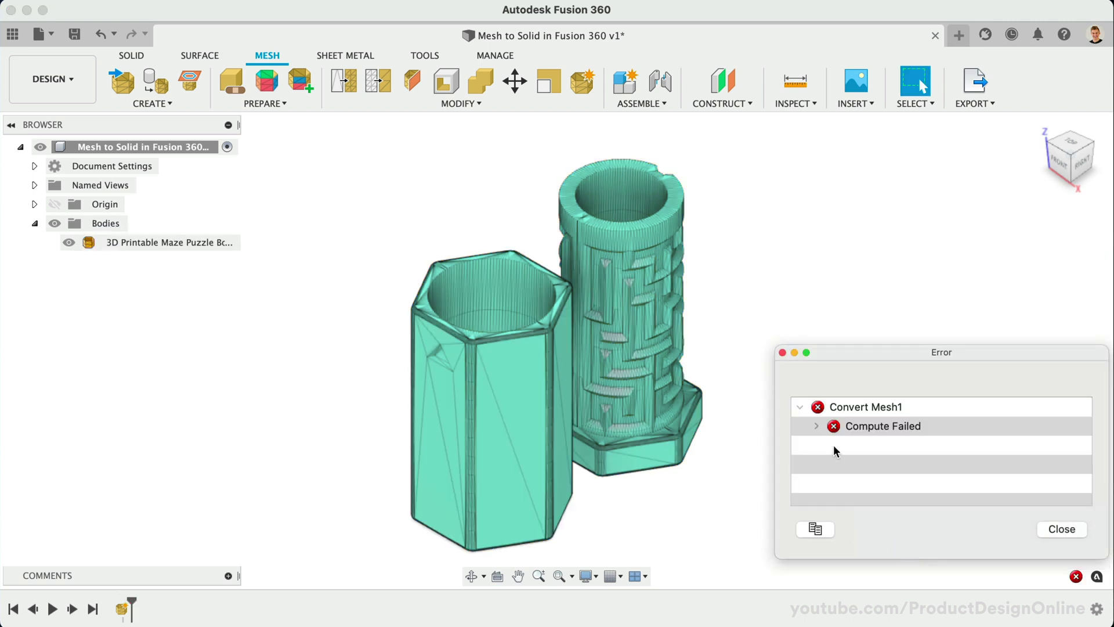
pyautogui.click(814, 426)
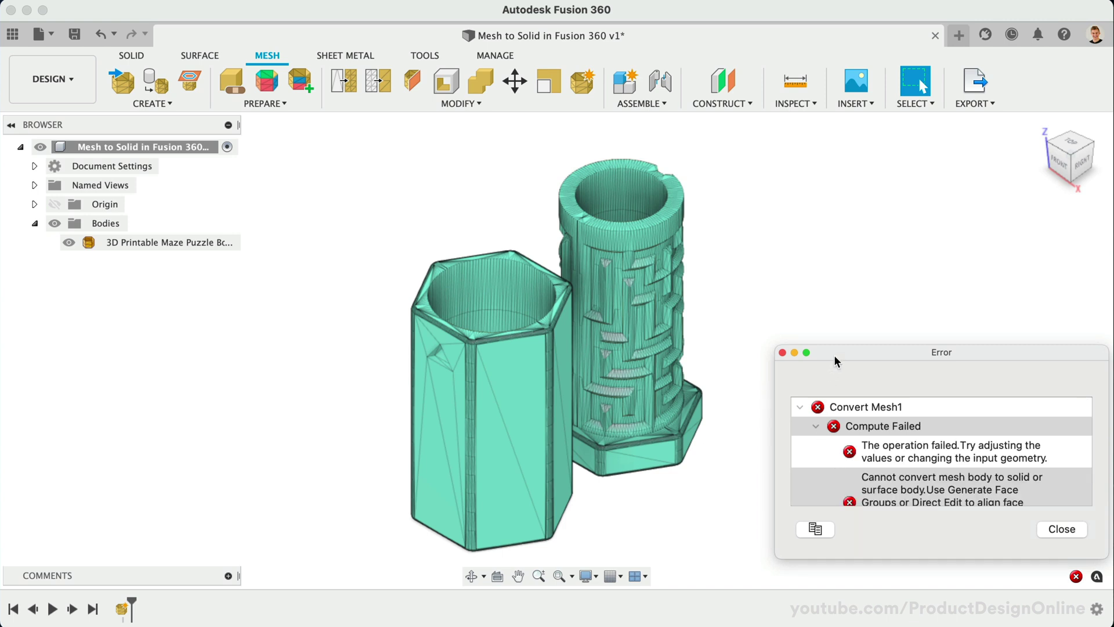
pyautogui.moveTo(834, 354); pyautogui.dragTo(835, 305)
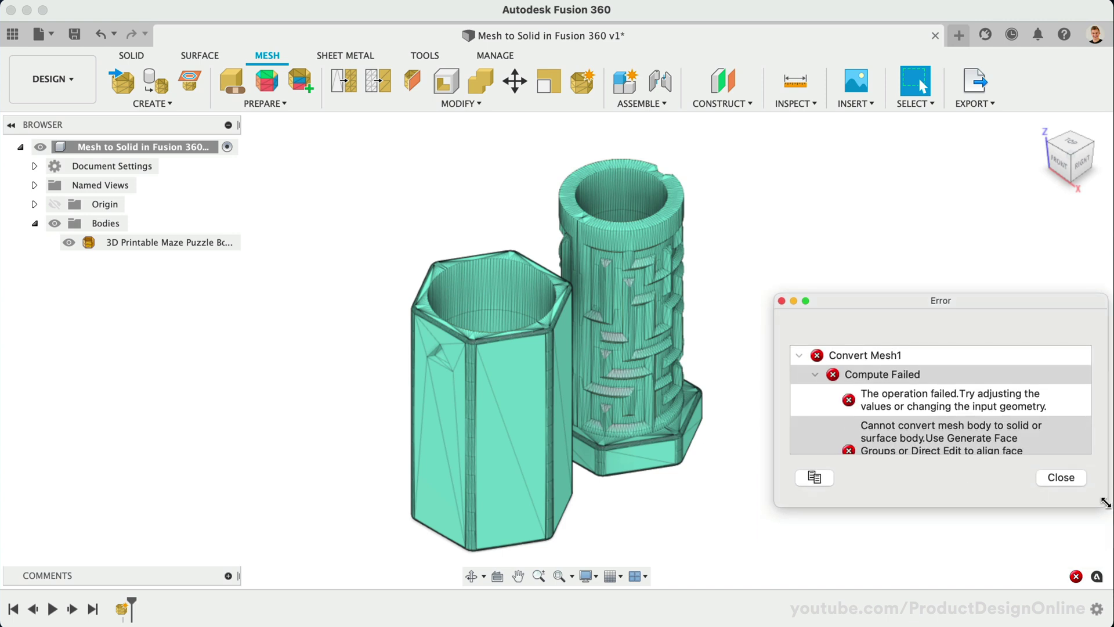
pyautogui.moveTo(1106, 505); pyautogui.dragTo(1101, 548)
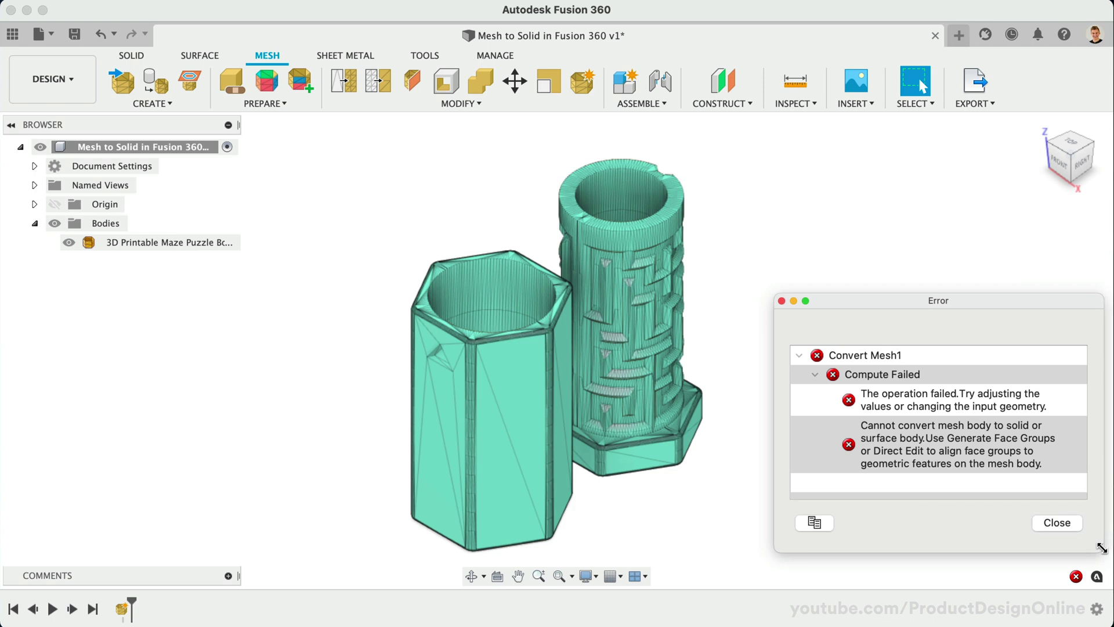
pyautogui.click(1058, 523)
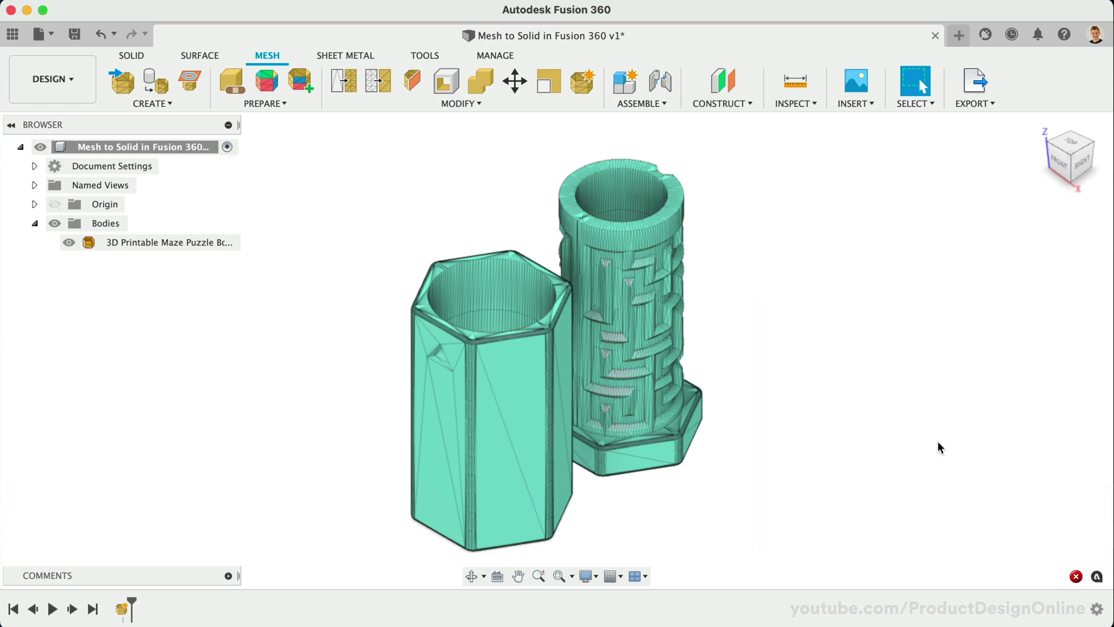
pyautogui.click(283, 103)
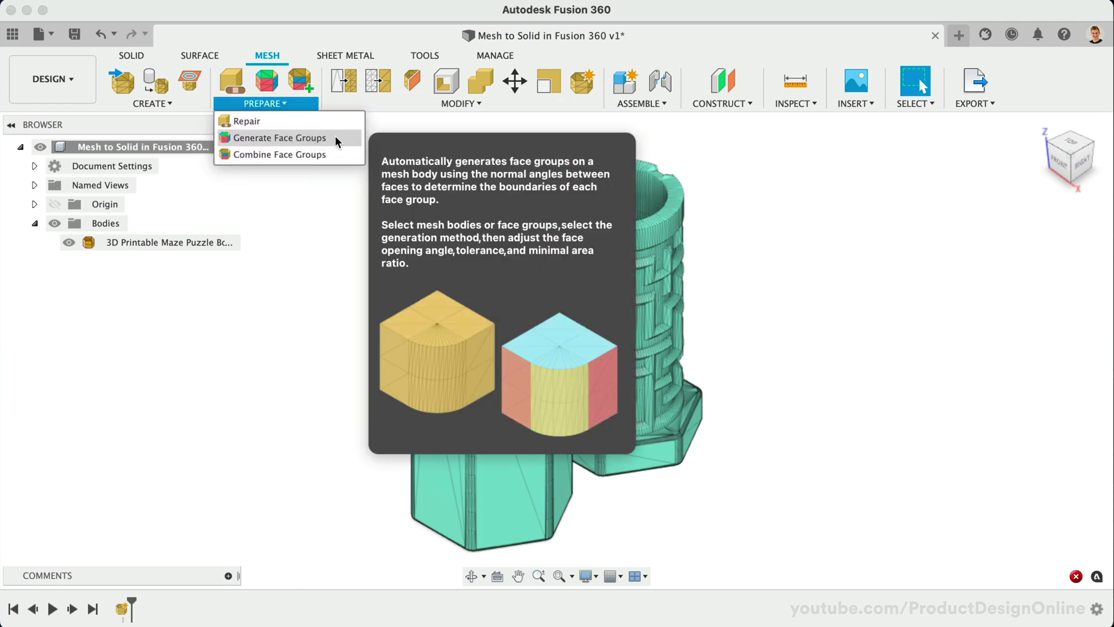
pyautogui.click(335, 138)
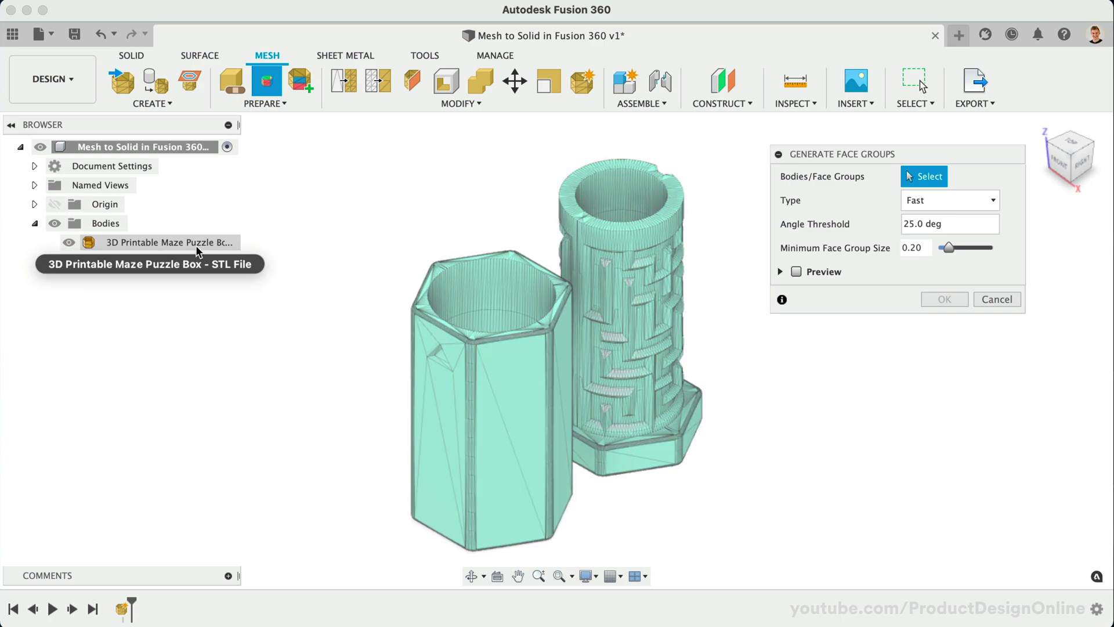
pyautogui.click(196, 245)
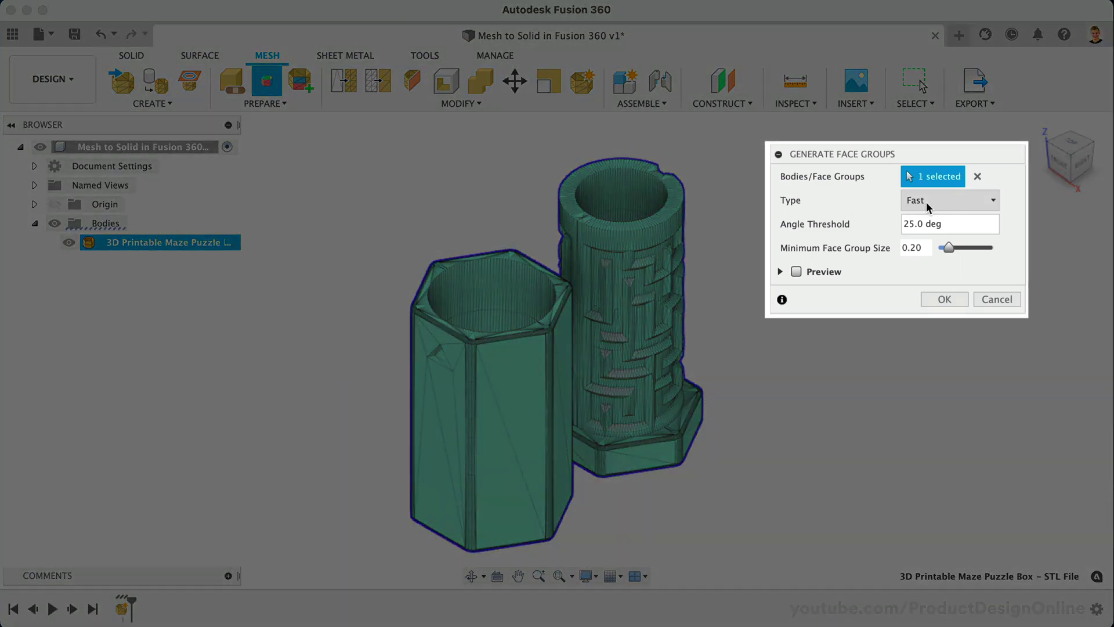
pyautogui.click(928, 202)
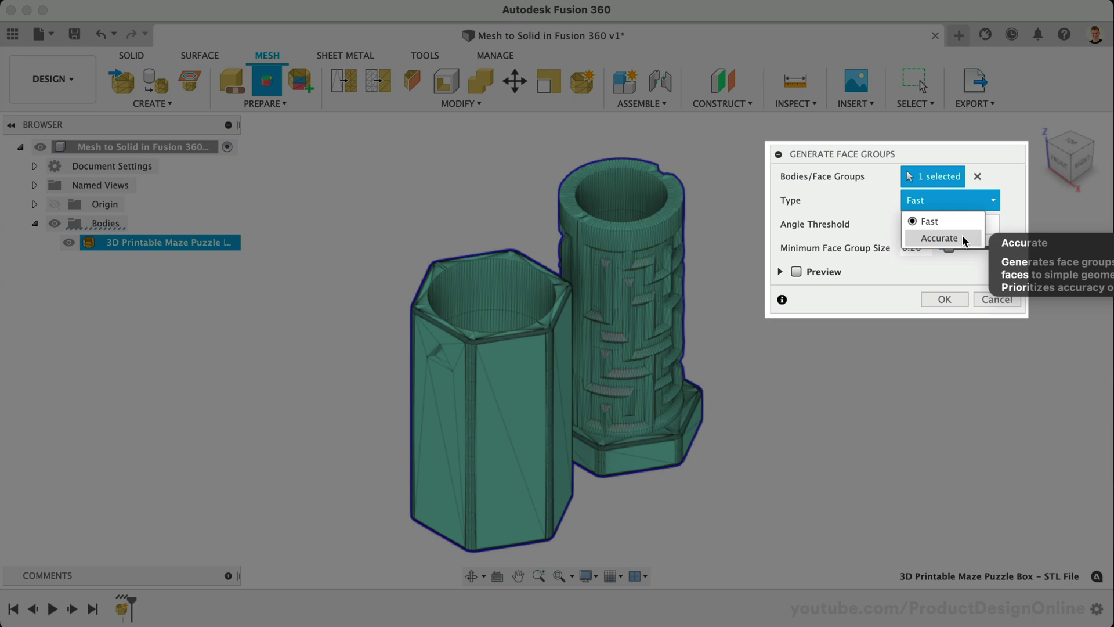
pyautogui.click(941, 238)
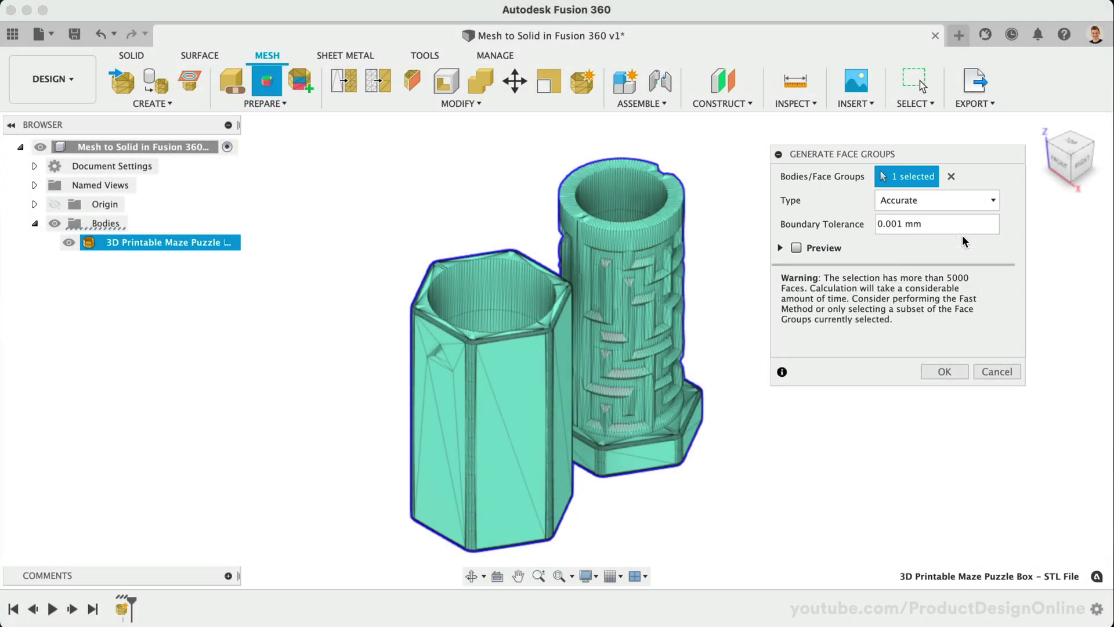
pyautogui.click(944, 371)
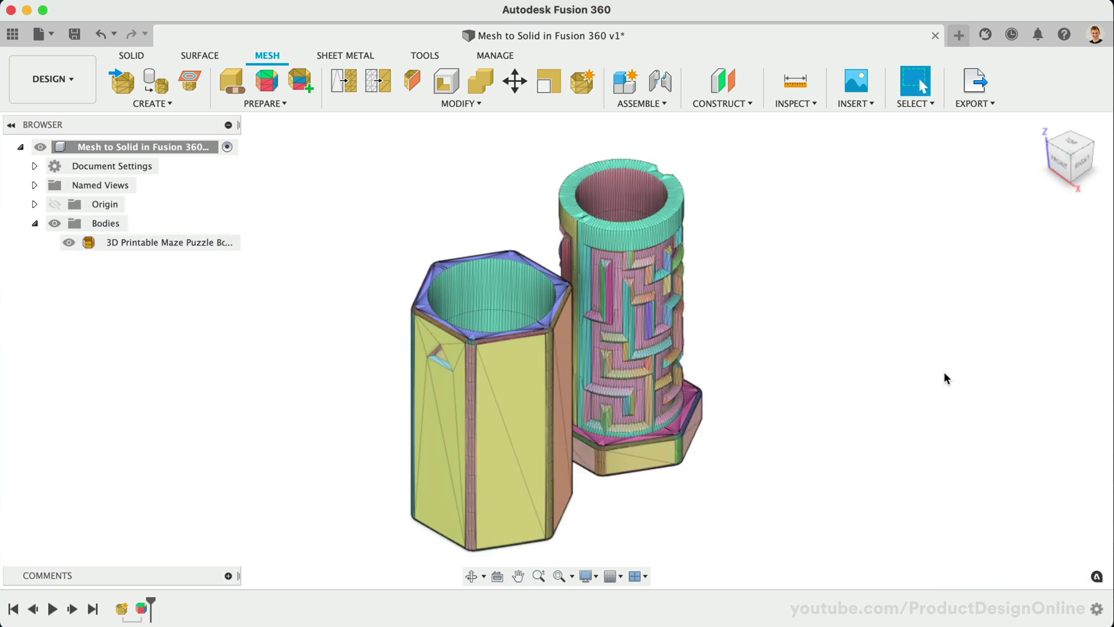
pyautogui.click(648, 267)
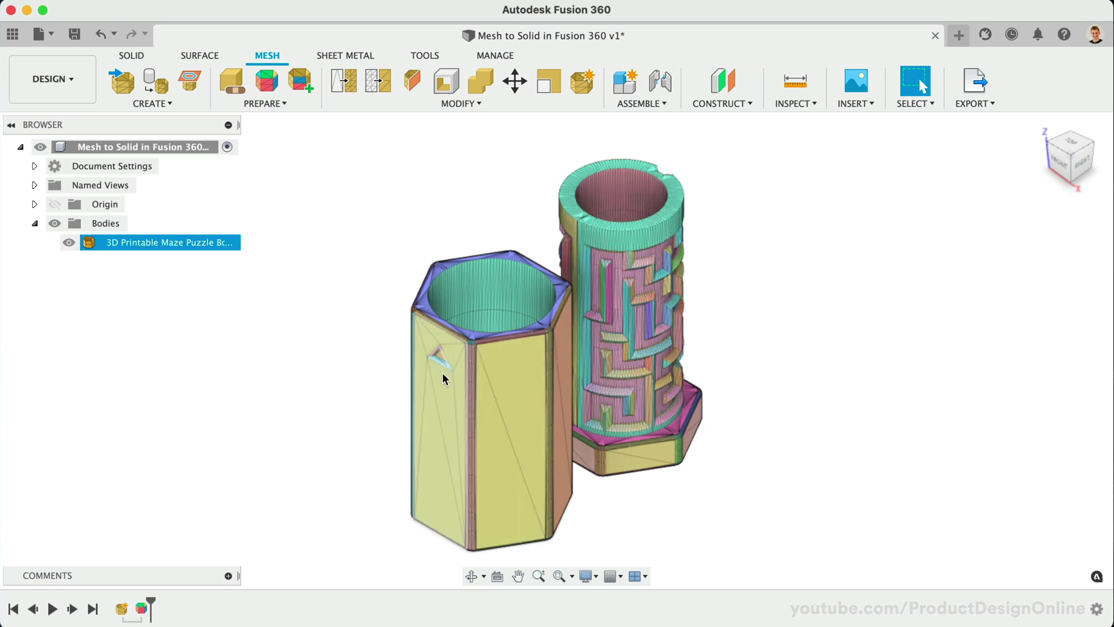
pyautogui.click(771, 347)
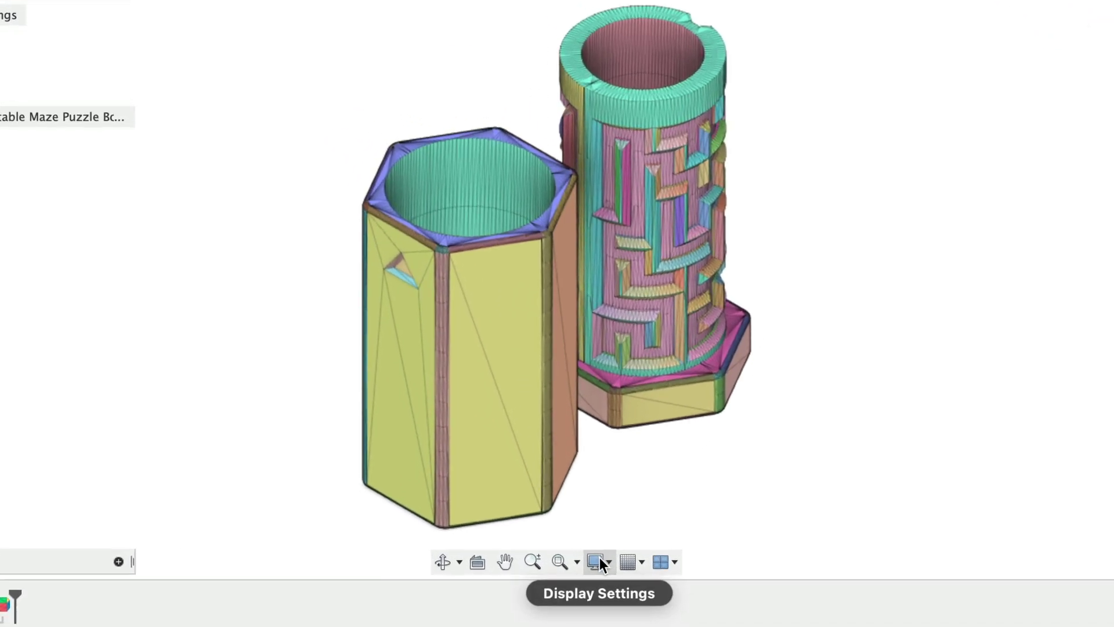
pyautogui.click(587, 576)
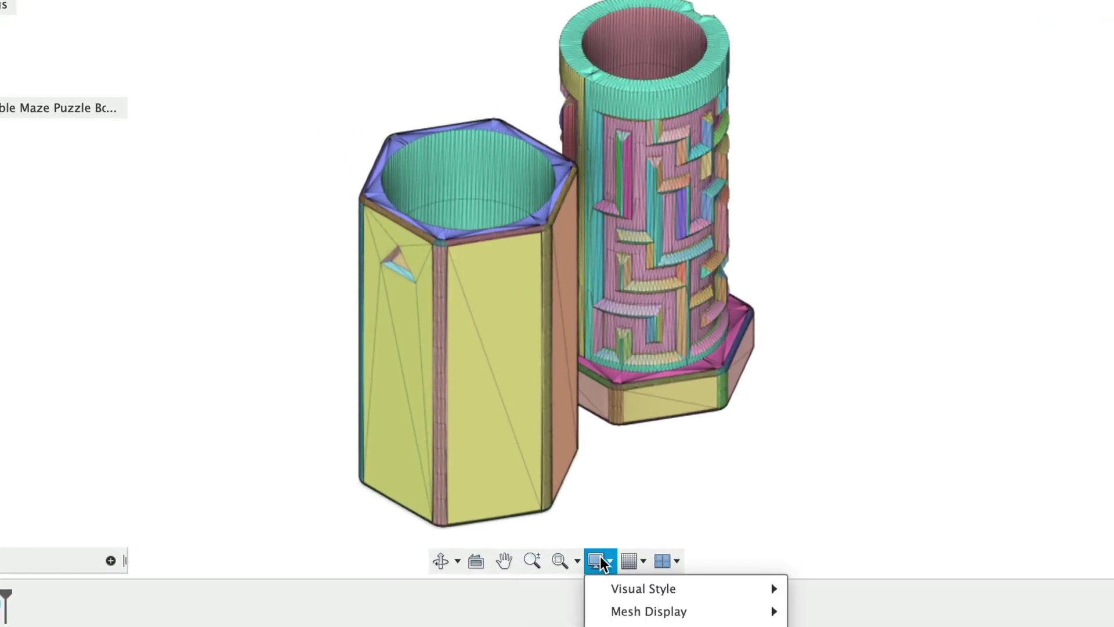
pyautogui.moveTo(636, 610)
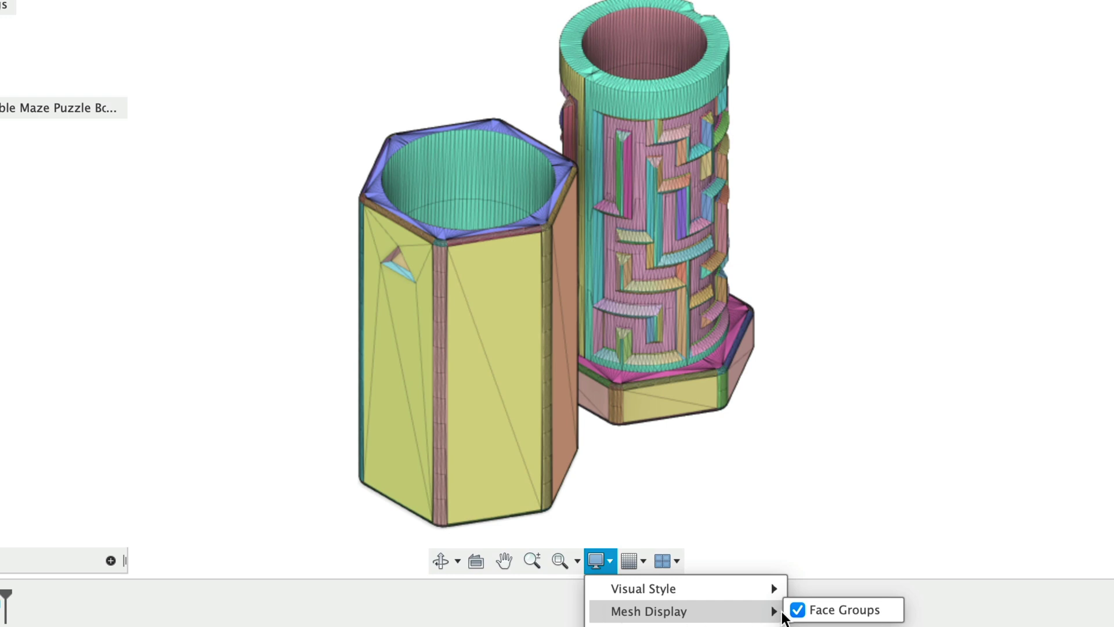
pyautogui.click(798, 610)
pyautogui.click(799, 610)
pyautogui.click(798, 611)
pyautogui.click(798, 610)
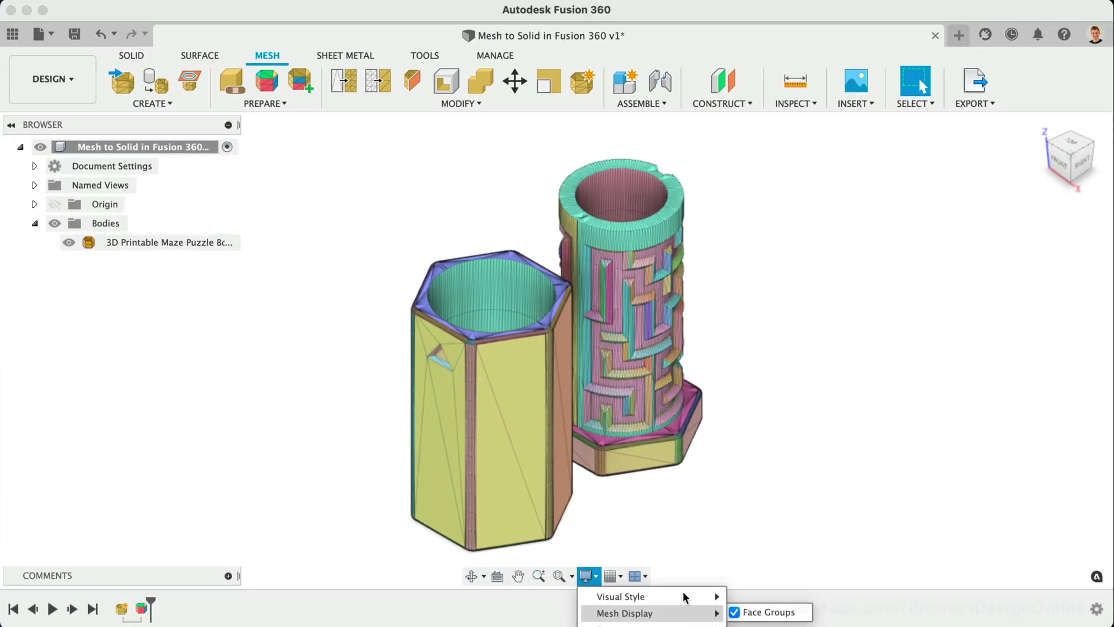
pyautogui.click(801, 490)
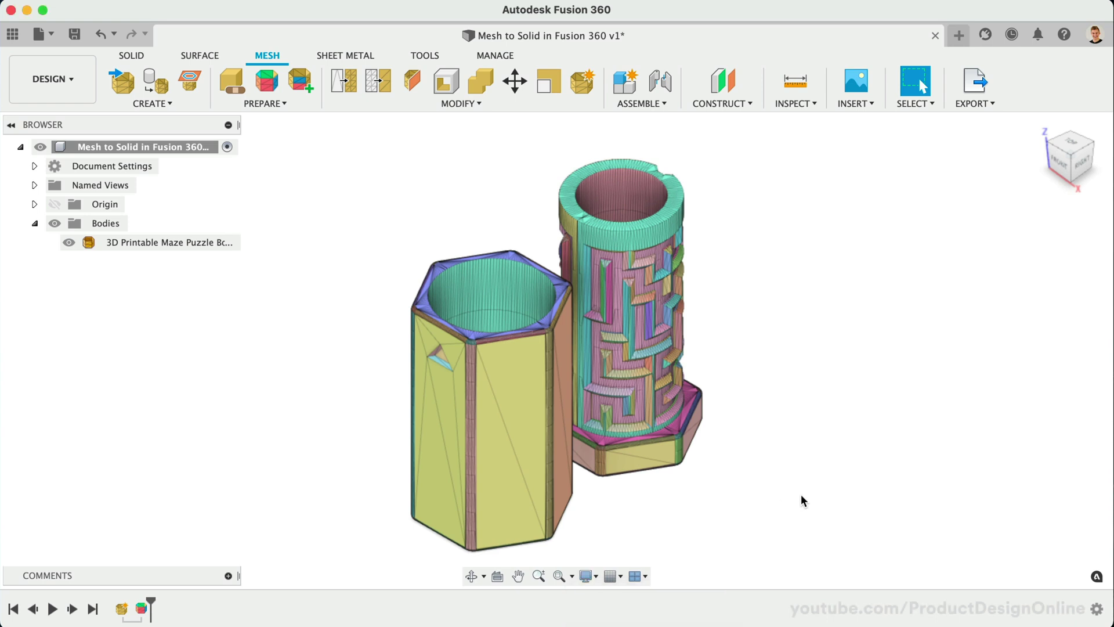
# Convert the maze box mesh to prismatic solid bodies, then roll the timeline back before Convert Mesh1
pyautogui.click(479, 105)
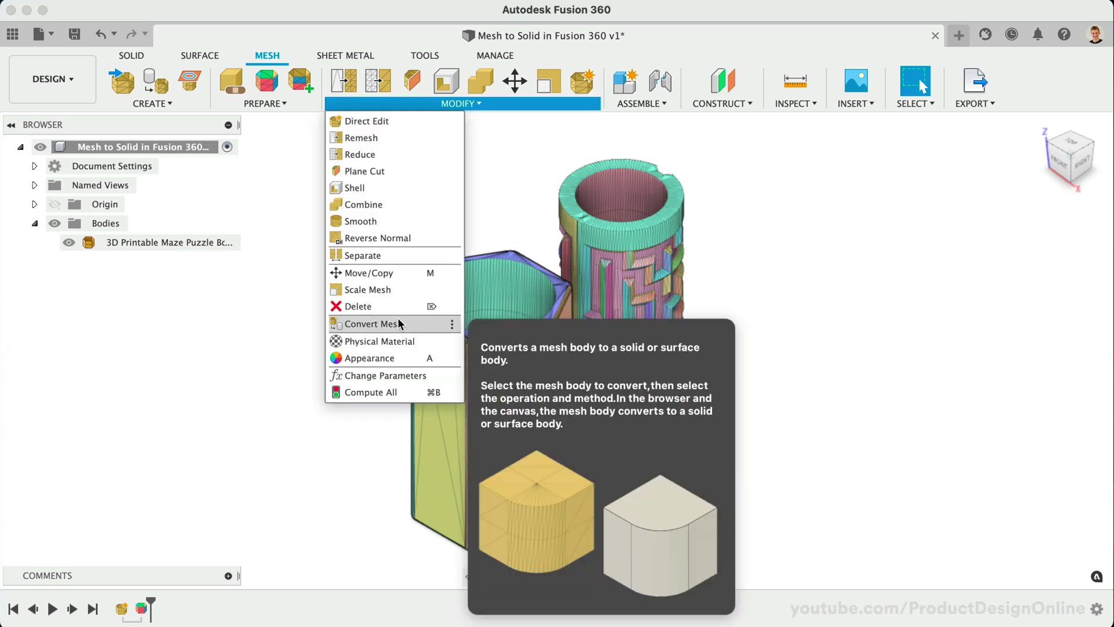
pyautogui.click(414, 323)
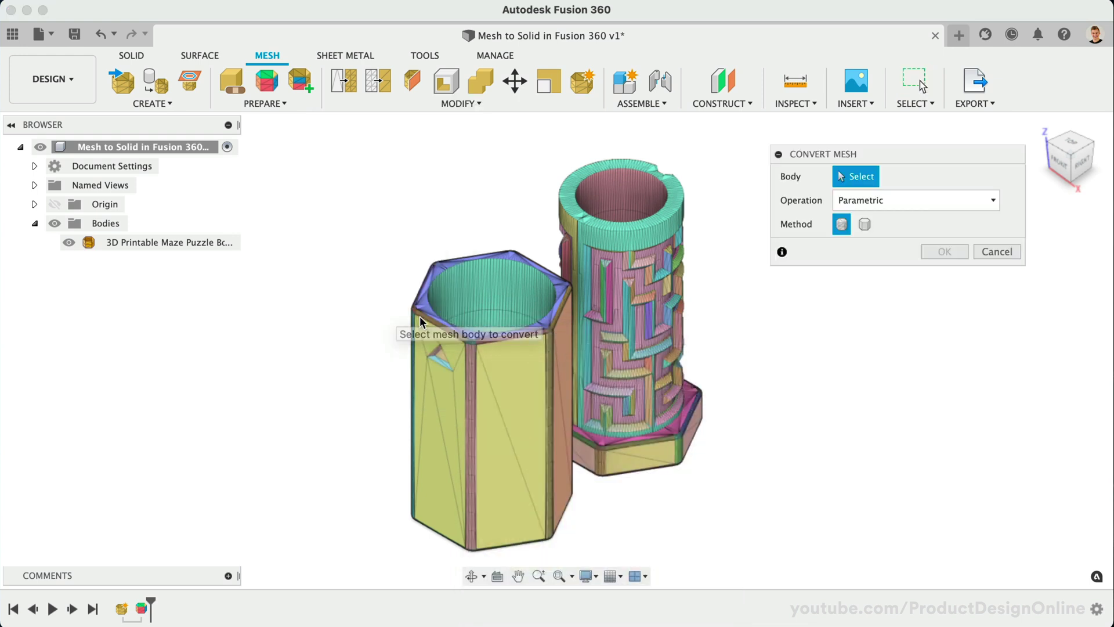
pyautogui.click(444, 325)
pyautogui.click(863, 225)
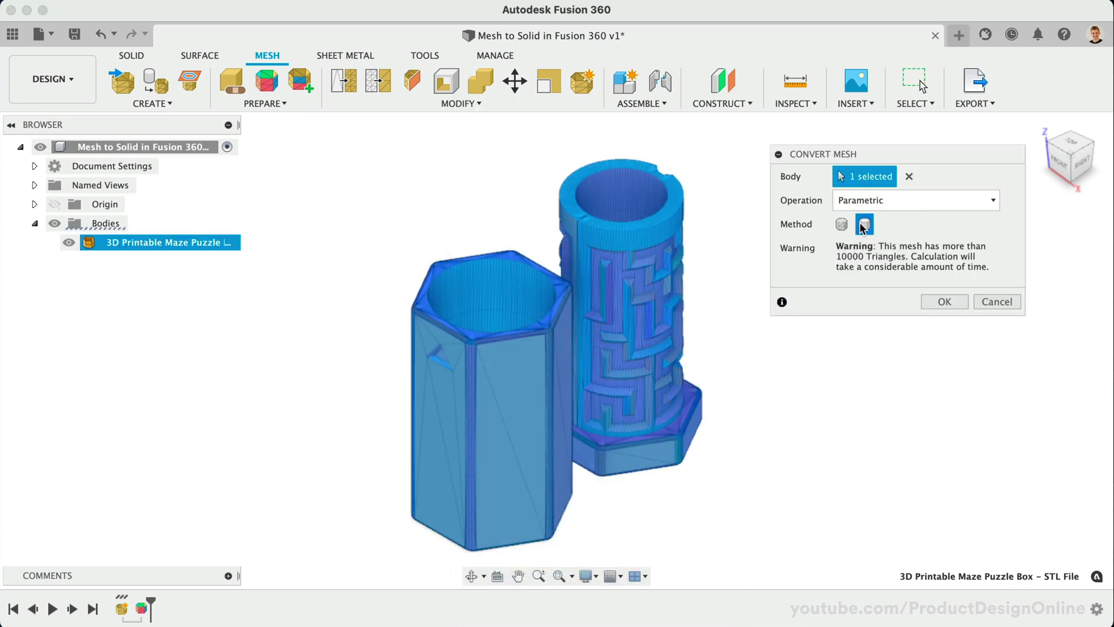
pyautogui.click(946, 302)
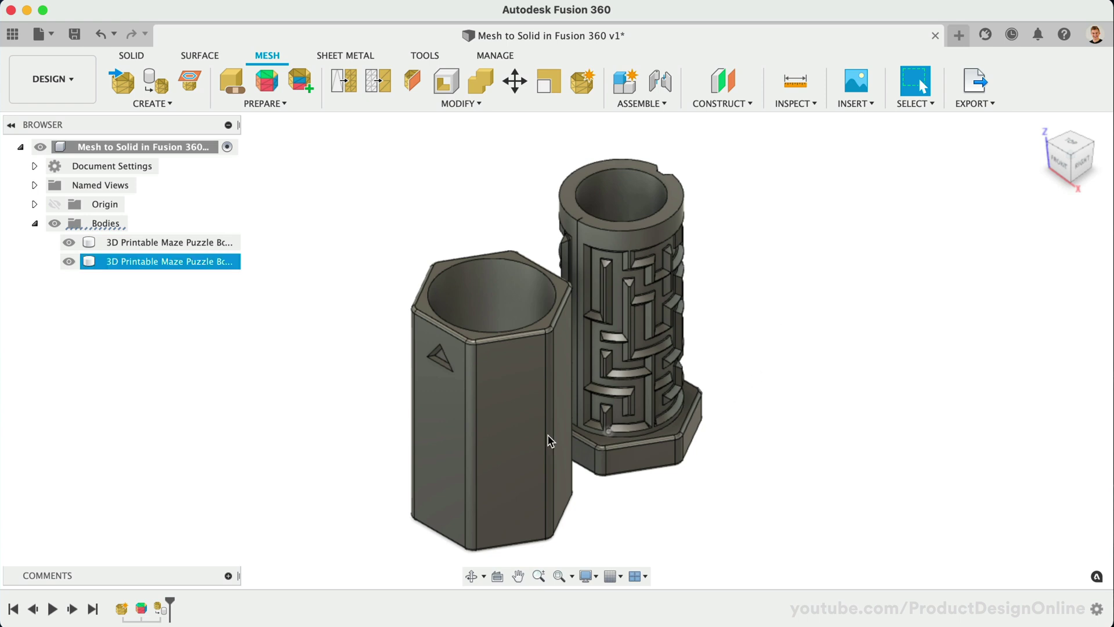
pyautogui.moveTo(169, 598); pyautogui.dragTo(132, 602)
# Convert the maze box mesh body again using the Faceted method
pyautogui.click(458, 104)
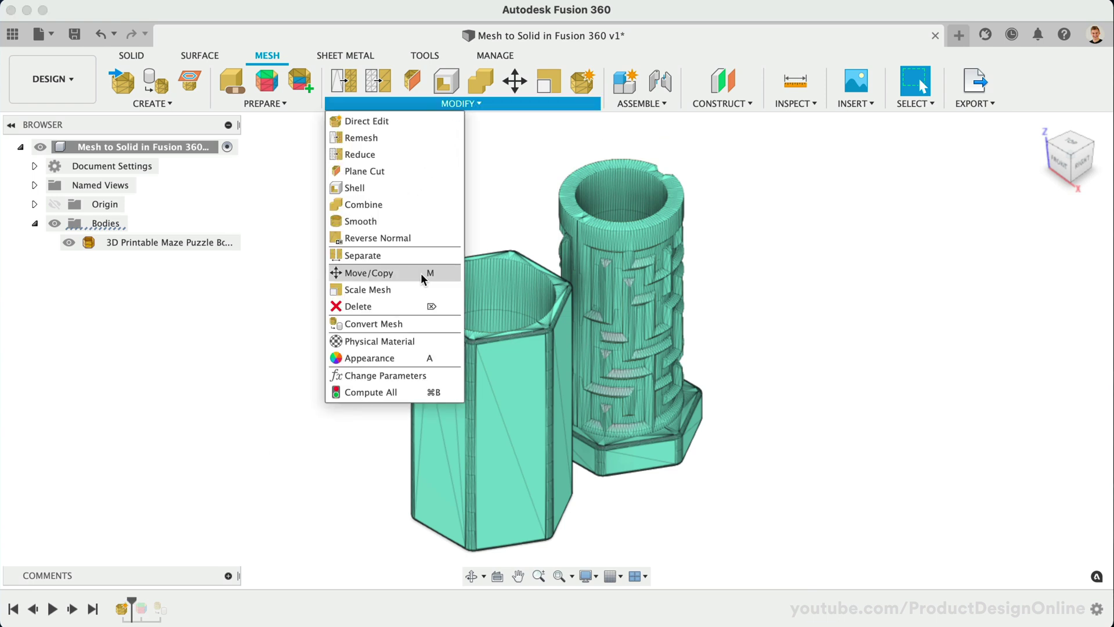
pyautogui.click(408, 322)
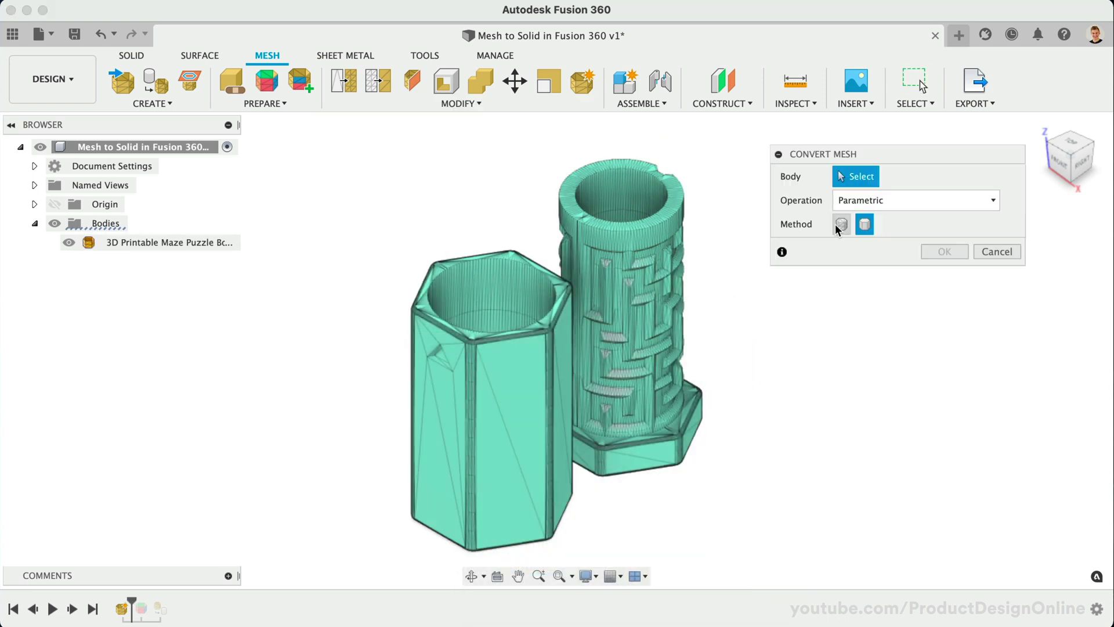
pyautogui.click(841, 224)
pyautogui.click(618, 308)
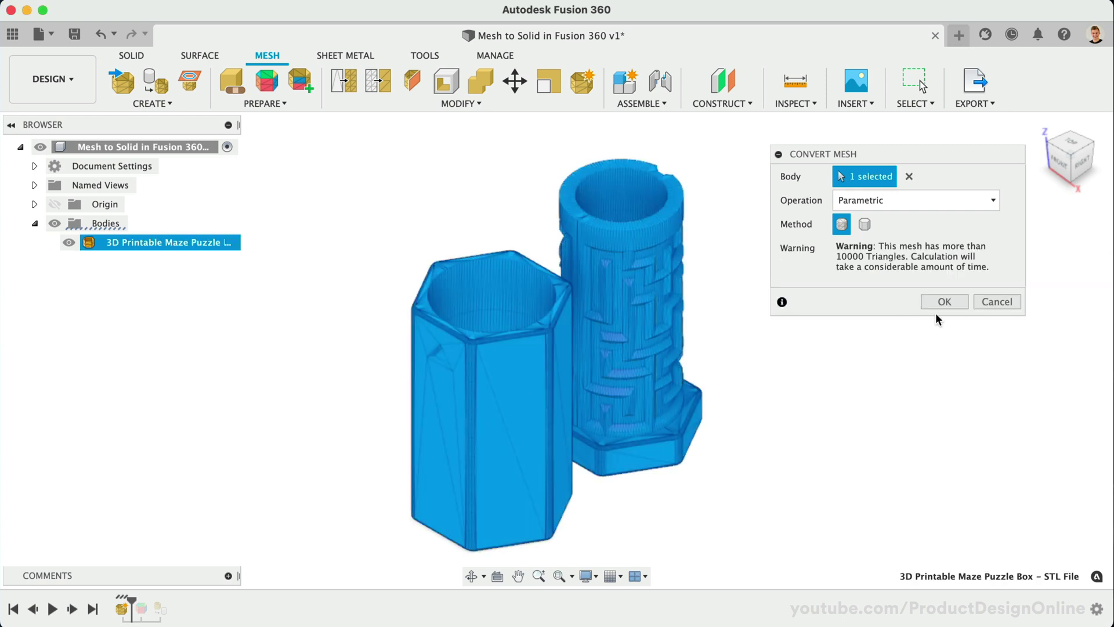
pyautogui.click(946, 302)
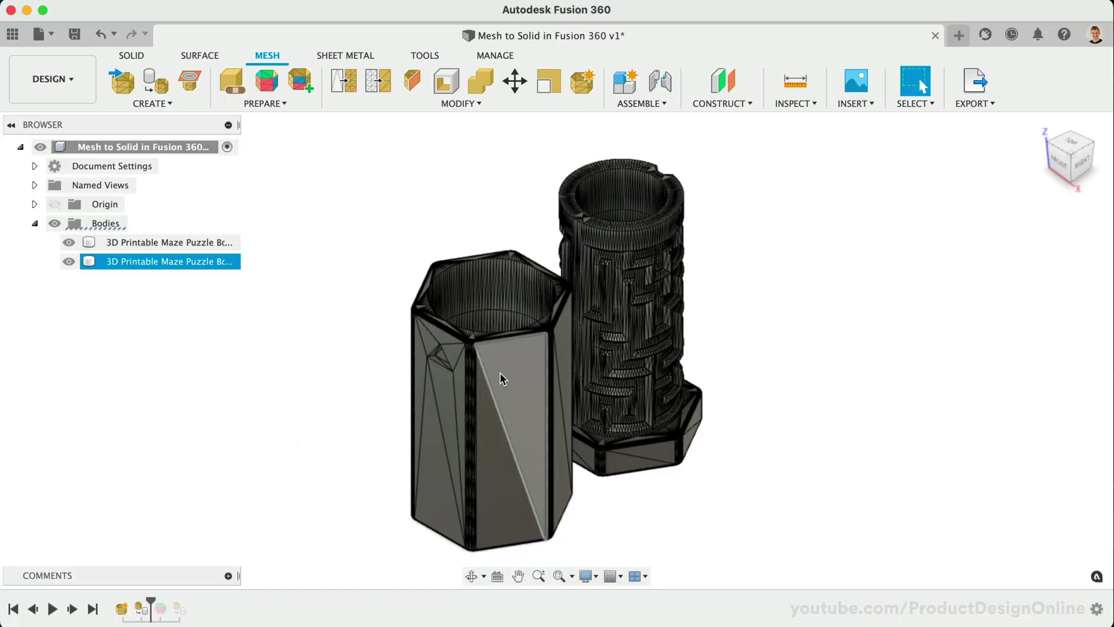
# Delete stray faceted faces on the hexagon's front and left sides and the maze body's base
pyautogui.click(504, 372)
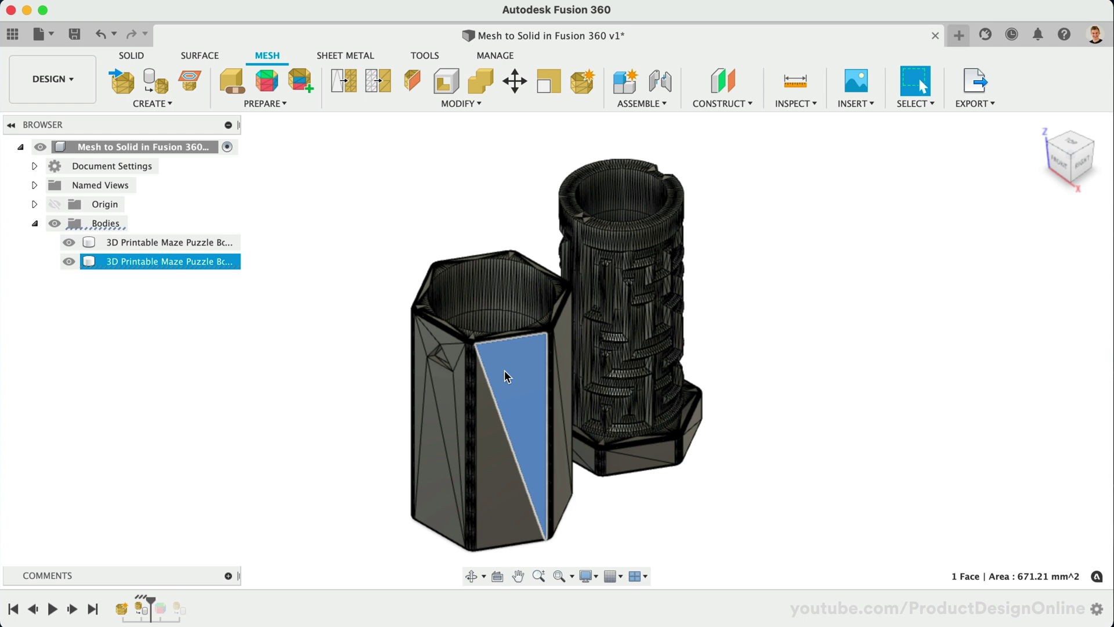
pyautogui.press('Delete')
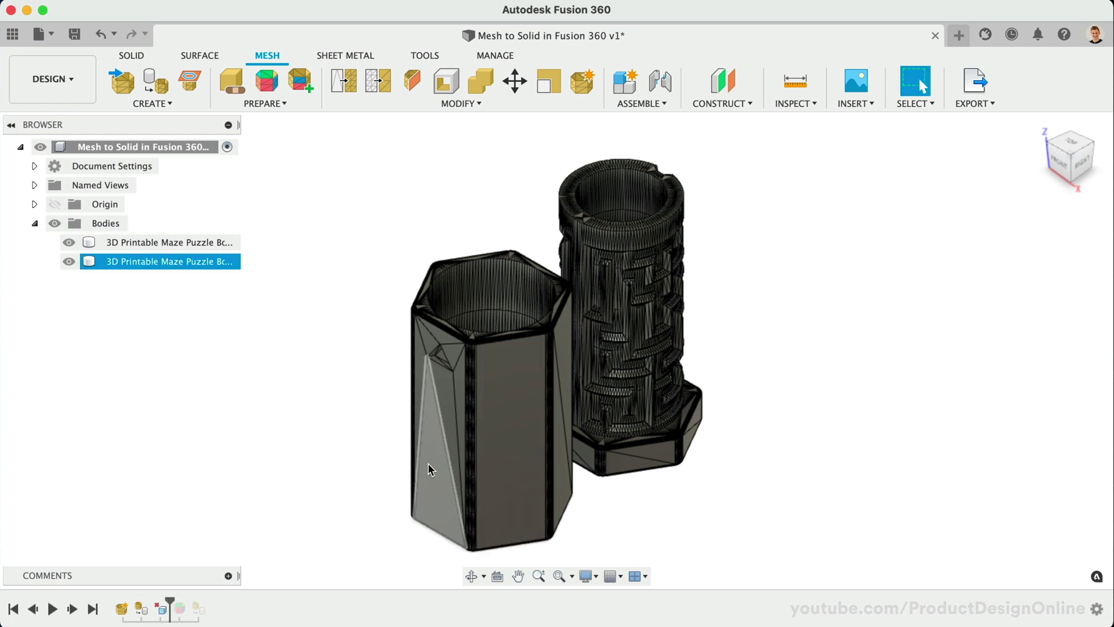
pyautogui.click(429, 469)
pyautogui.press('Delete')
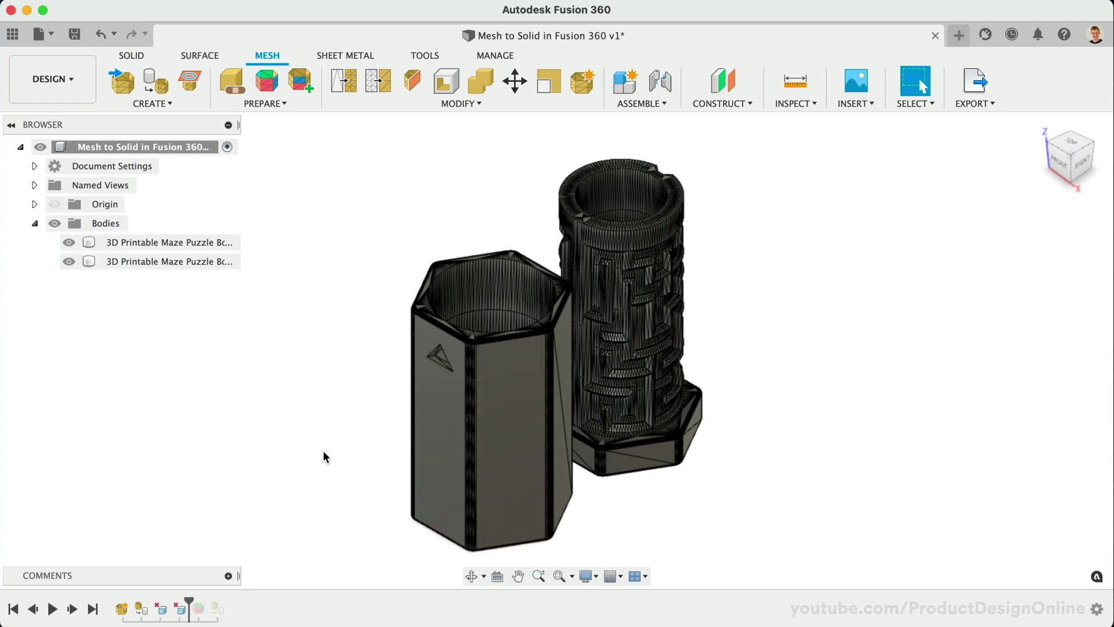
pyautogui.click(619, 464)
pyautogui.press('Delete')
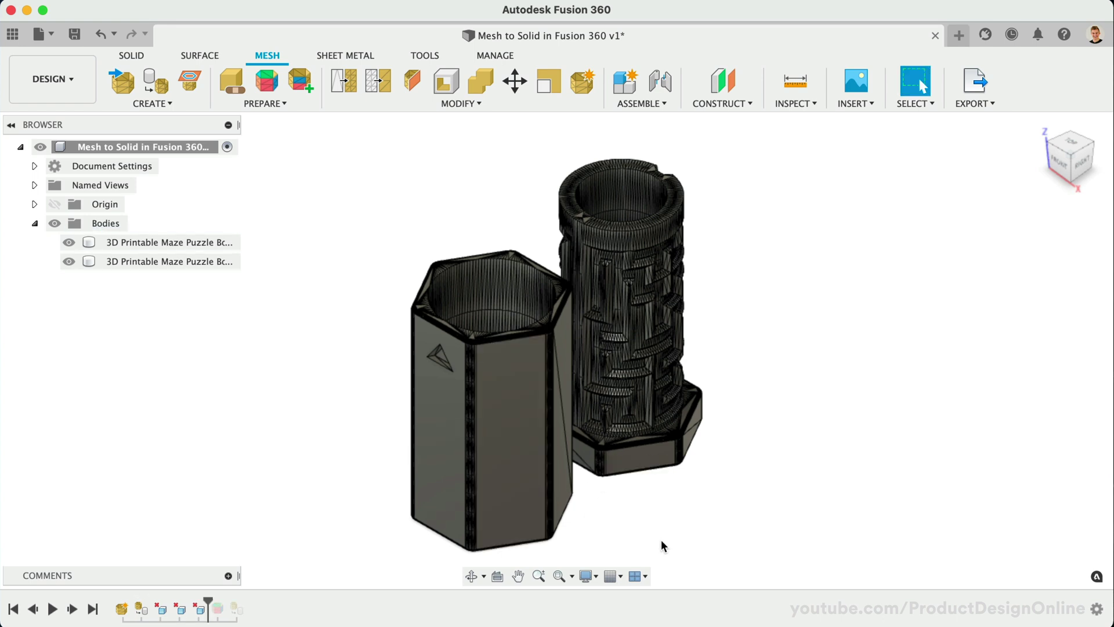
# Turn Convert Mesh2 into a direct modeling feature and select the maze cylinder's top ring face
pyautogui.rightClick(142, 609)
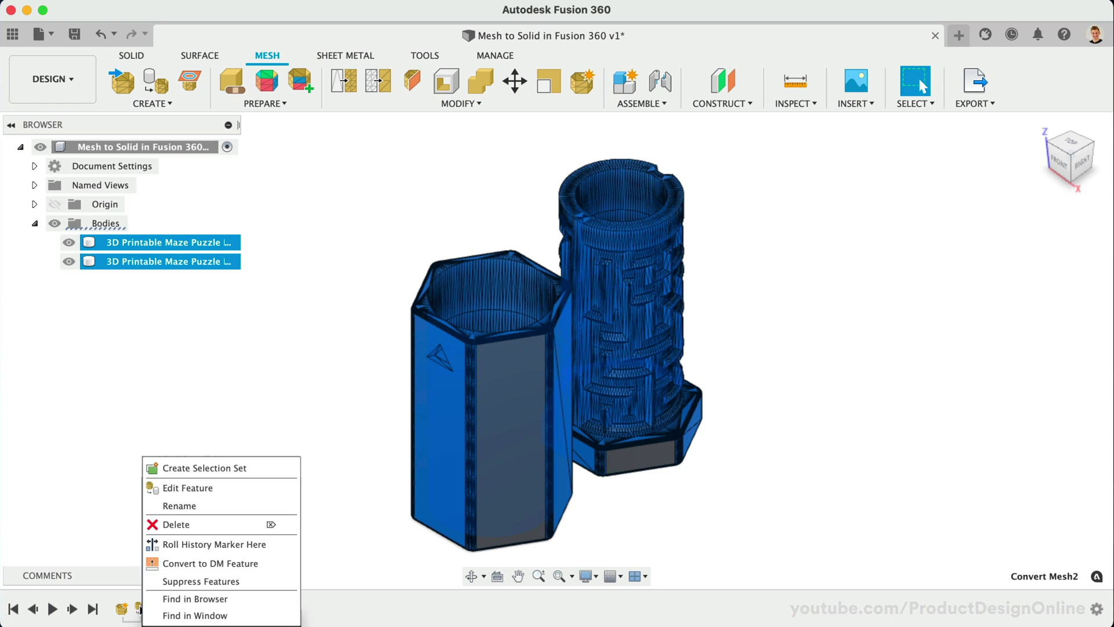
pyautogui.click(250, 566)
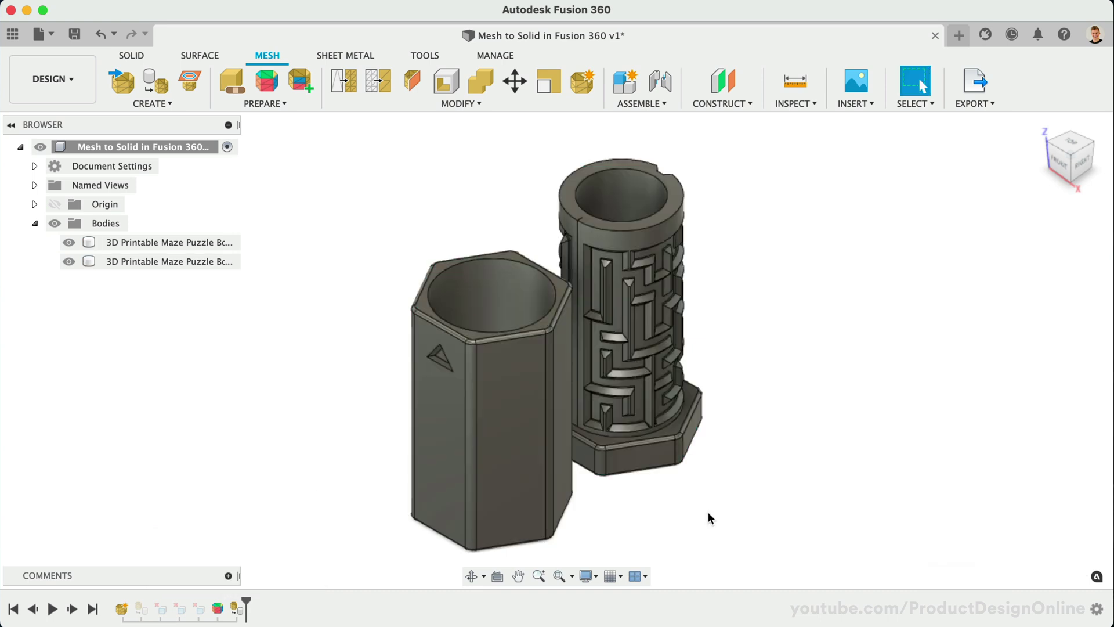
pyautogui.click(677, 198)
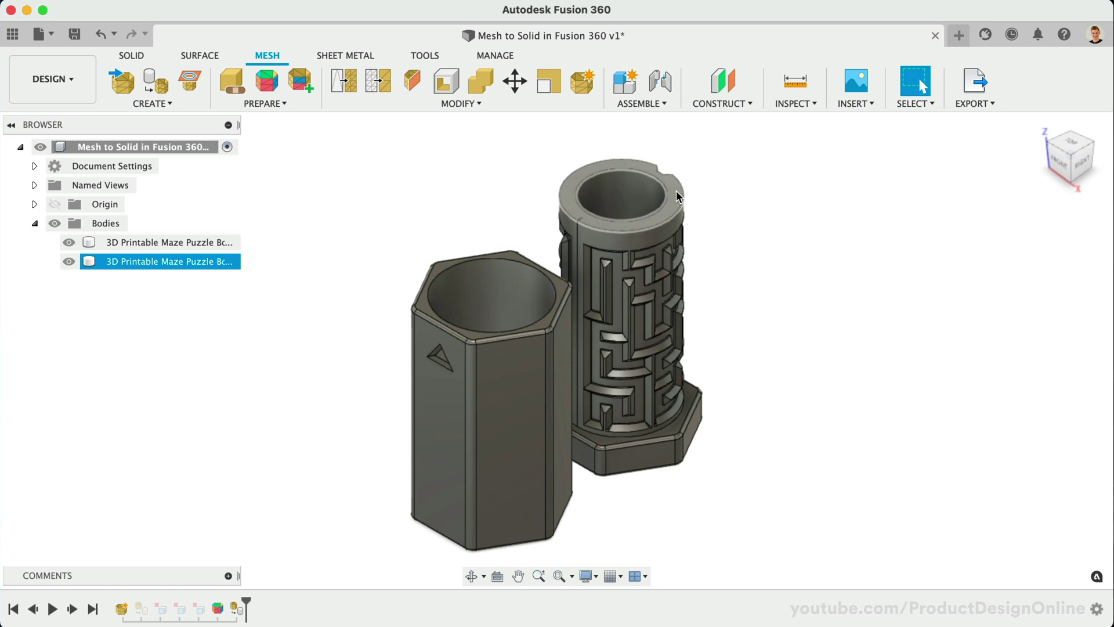
pyautogui.click(677, 197)
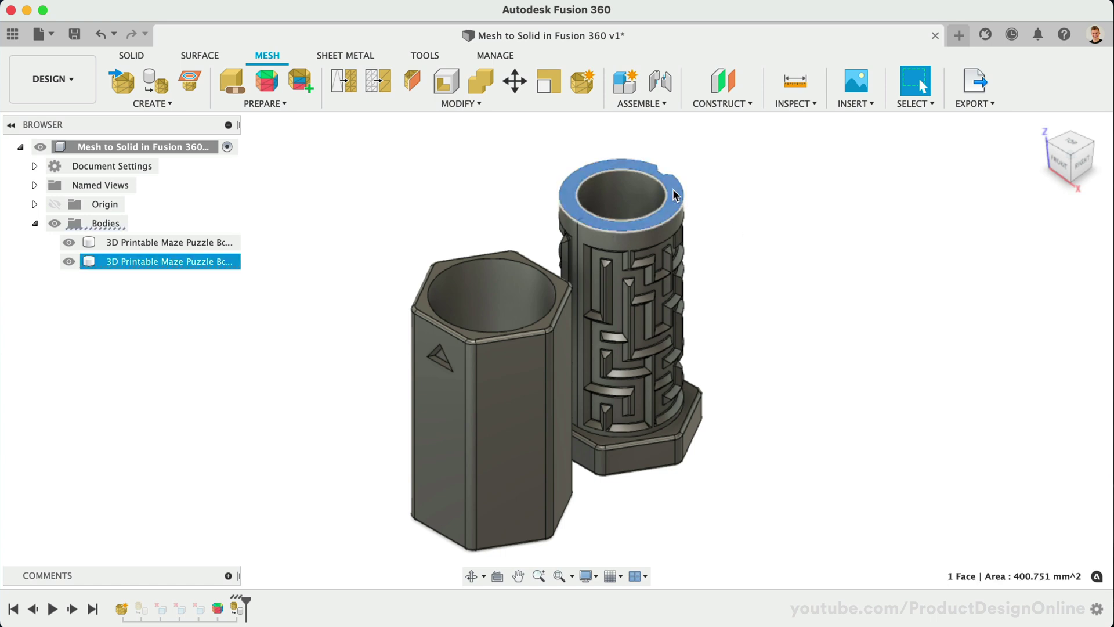
pyautogui.press('q')
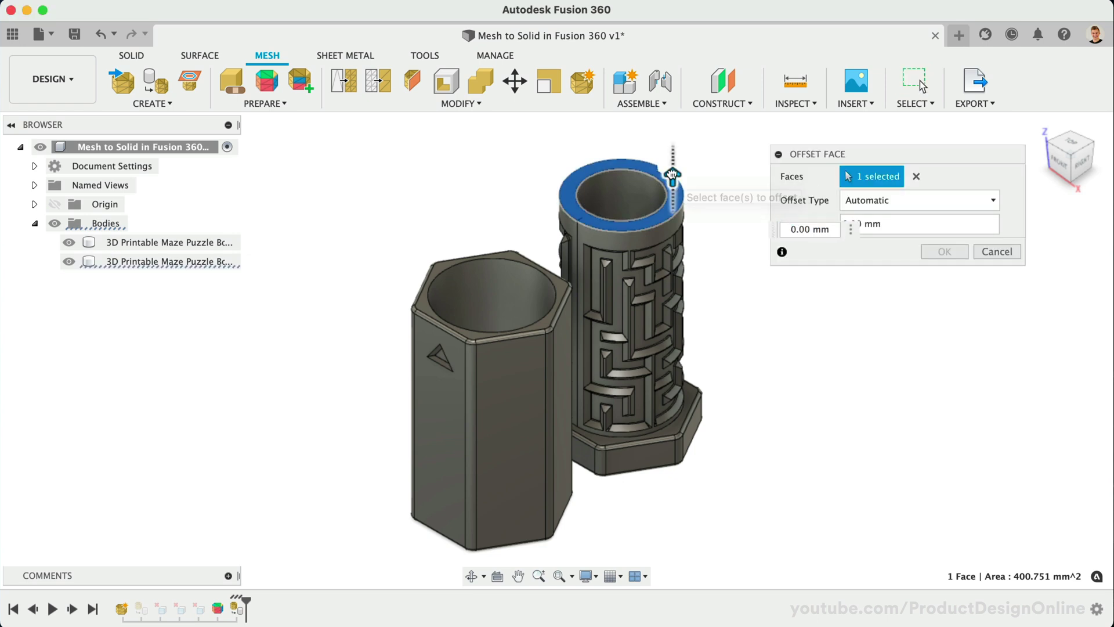
pyautogui.moveTo(672, 174); pyautogui.dragTo(671, 137)
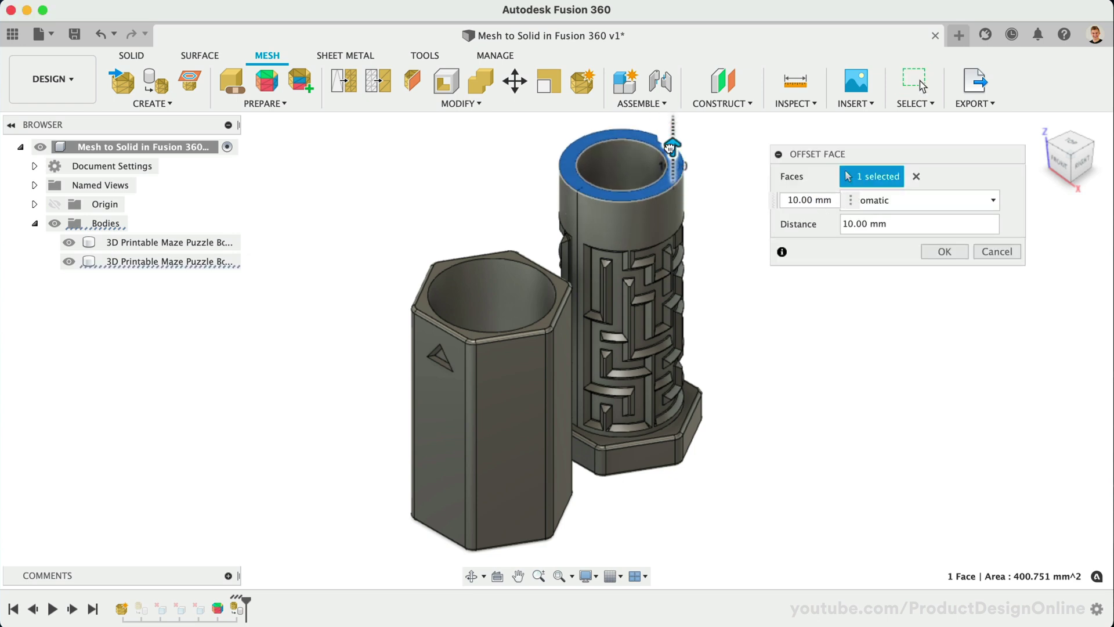
pyautogui.click(932, 251)
pyautogui.click(560, 289)
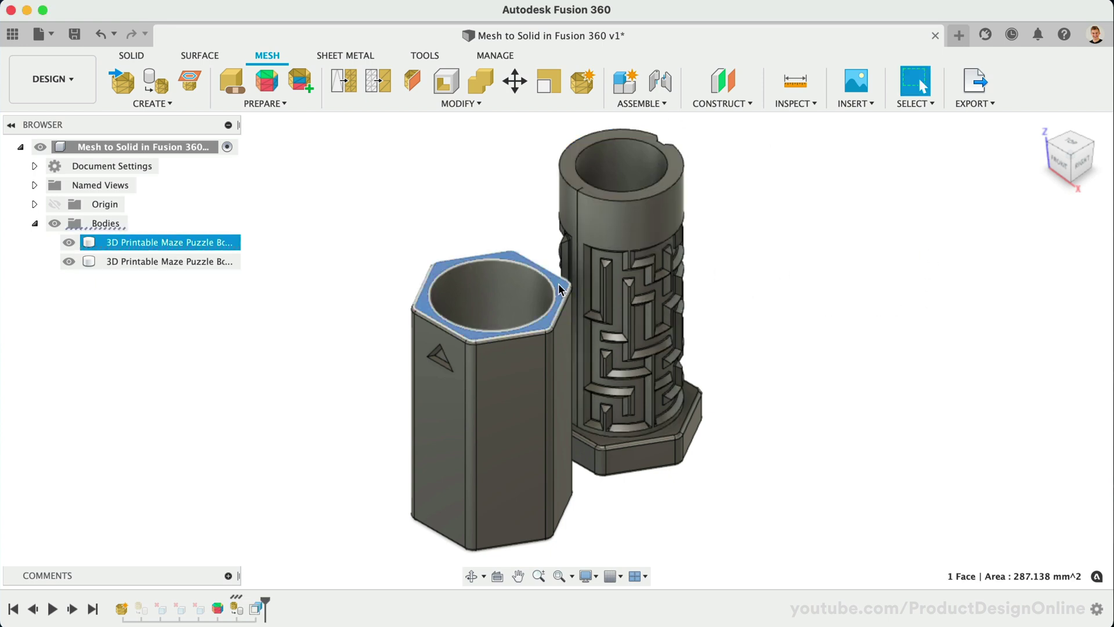
pyautogui.press('q')
pyautogui.moveTo(559, 269); pyautogui.dragTo(559, 243)
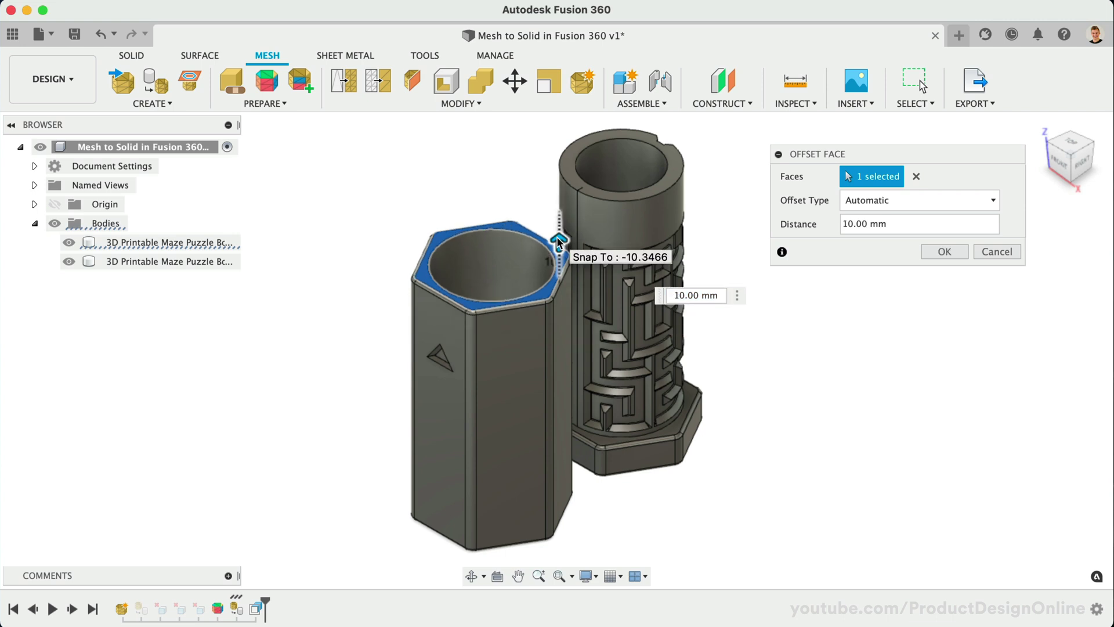
pyautogui.click(944, 253)
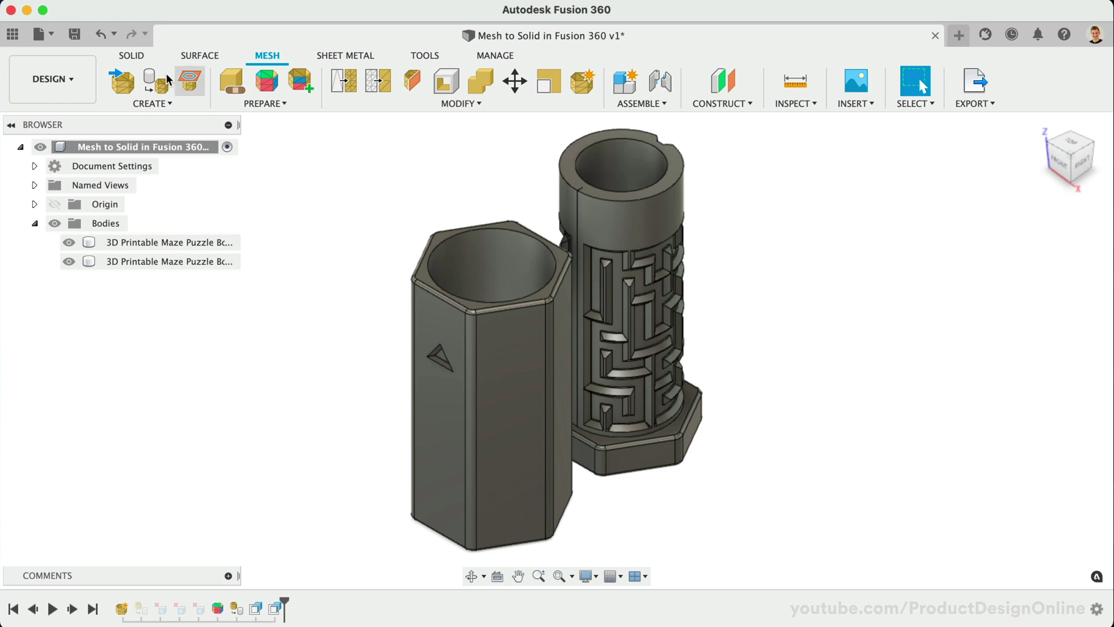
pyautogui.click(134, 56)
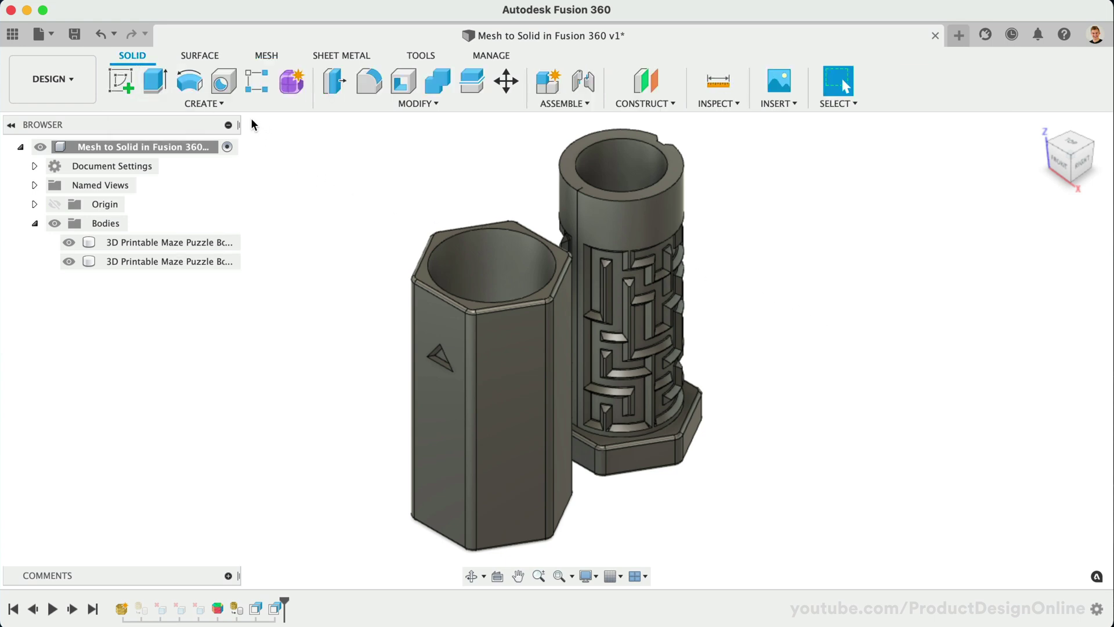
pyautogui.click(360, 111)
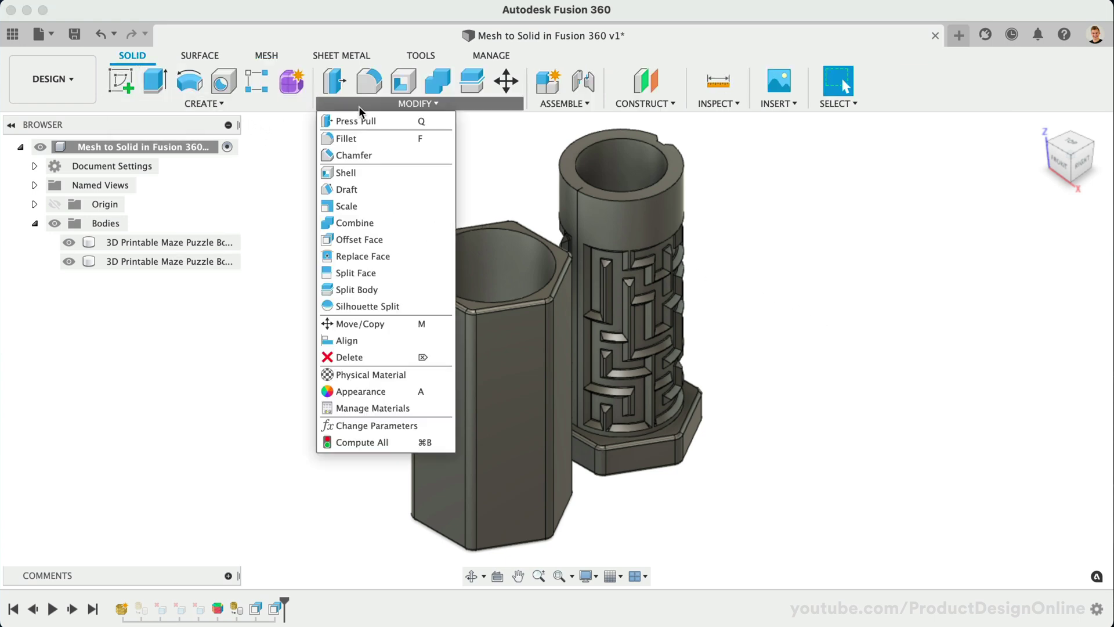
pyautogui.click(294, 137)
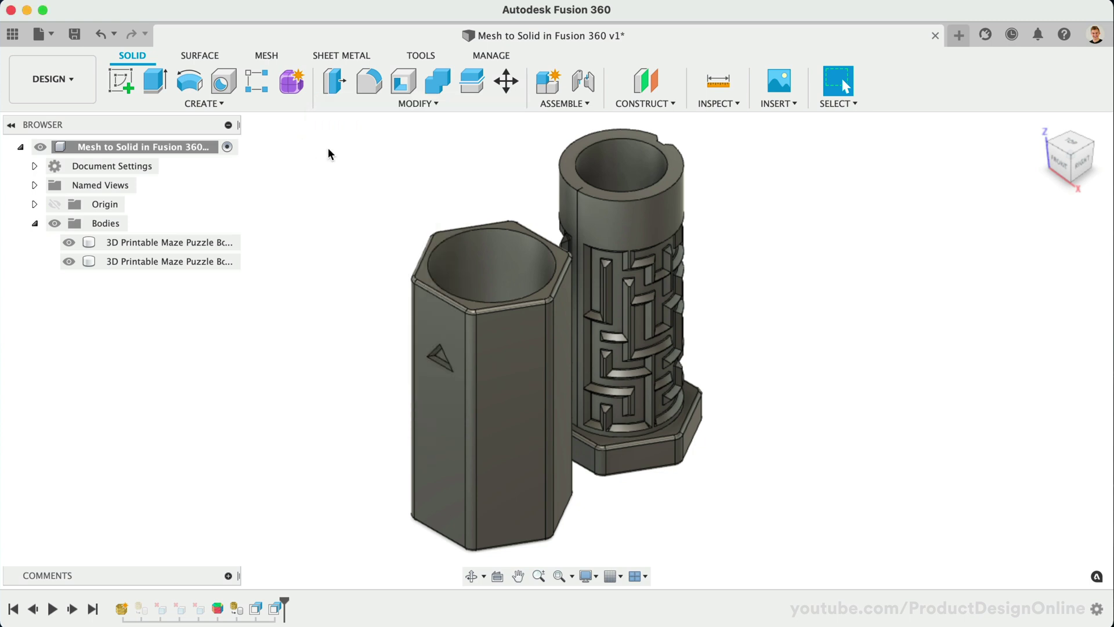
# Open the maze puzzle box STL from Downloads as a new design via File > Open
pyautogui.click(46, 36)
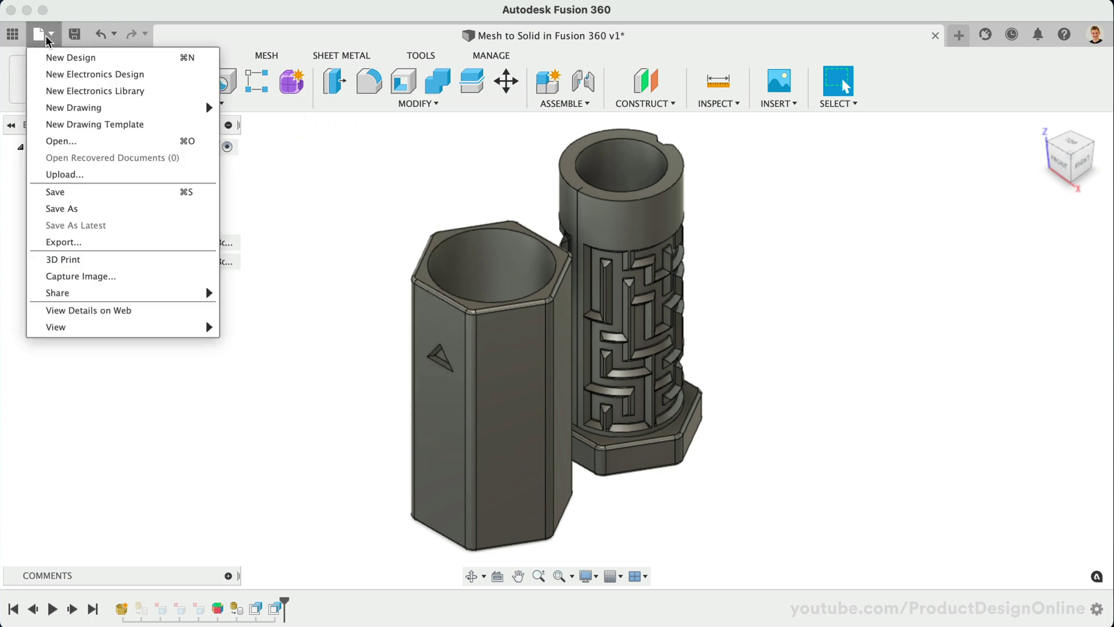
pyautogui.click(87, 142)
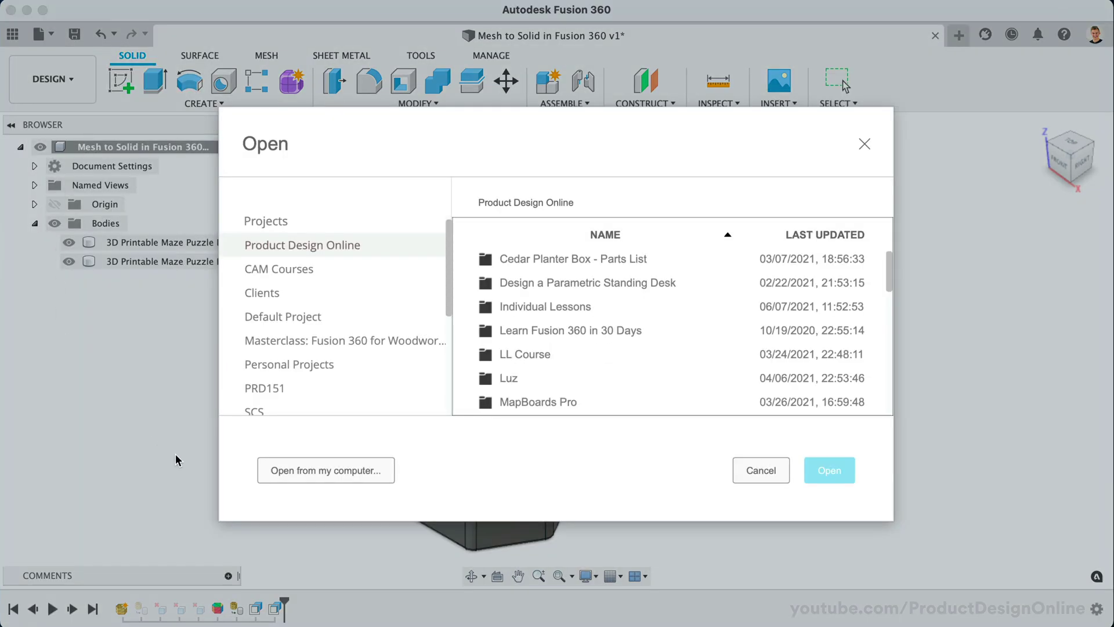
pyautogui.click(376, 474)
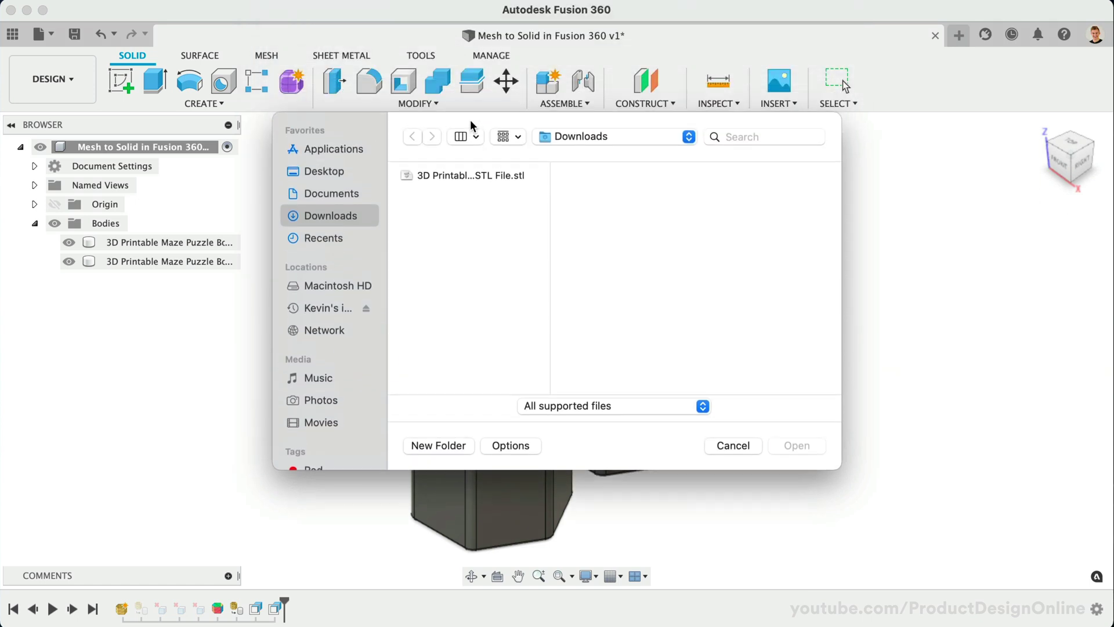
pyautogui.click(467, 175)
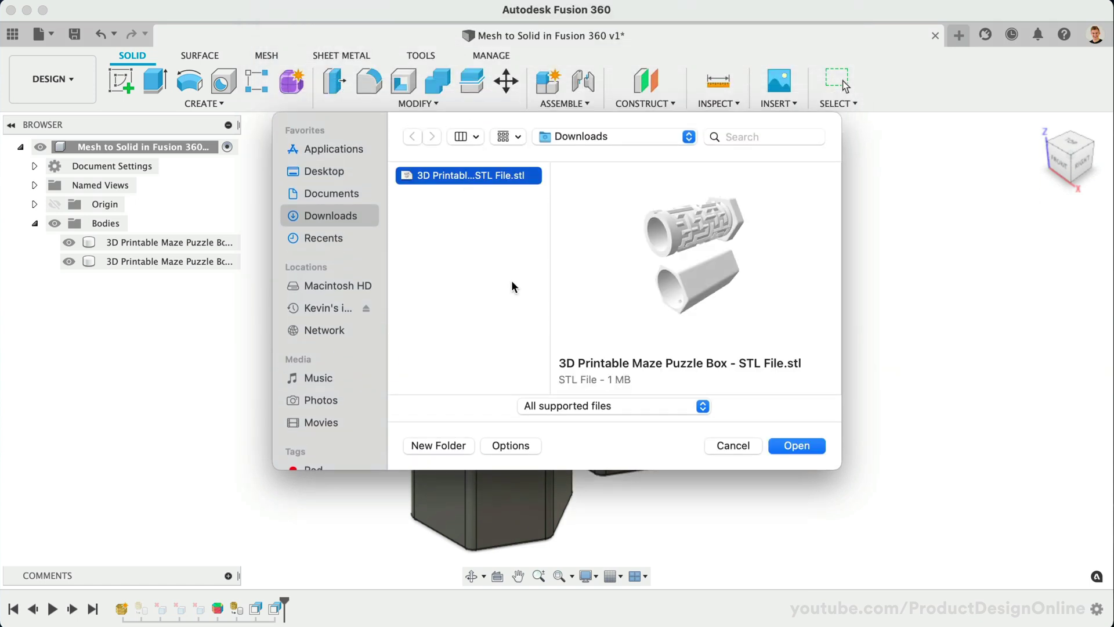
pyautogui.click(796, 451)
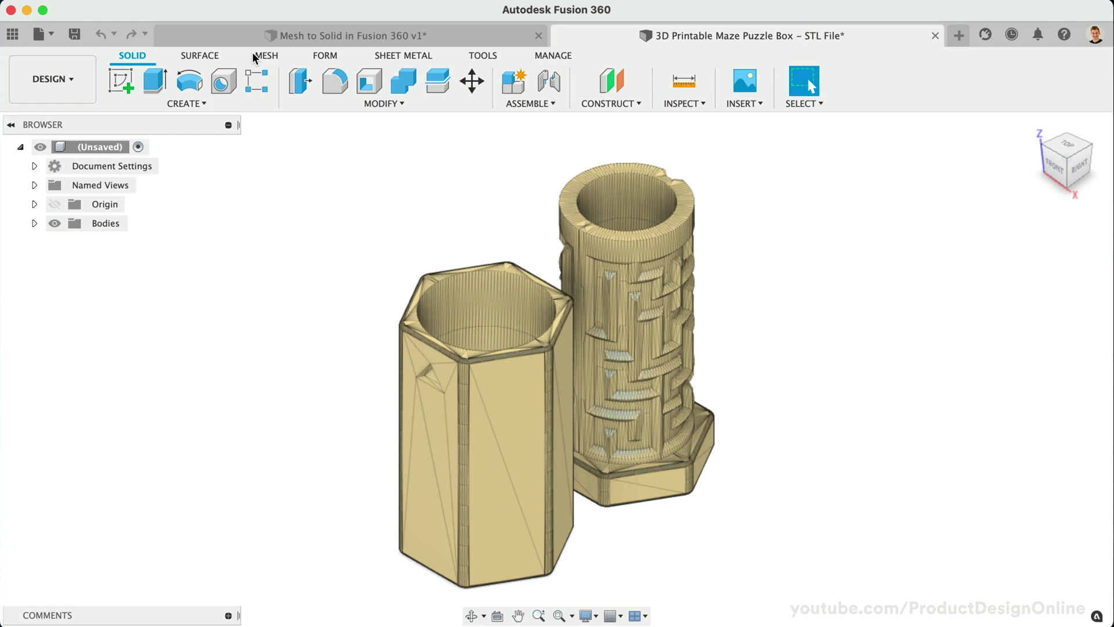
# Enable Capture Design History on the unsaved STL design from the Mesh tab
pyautogui.click(256, 56)
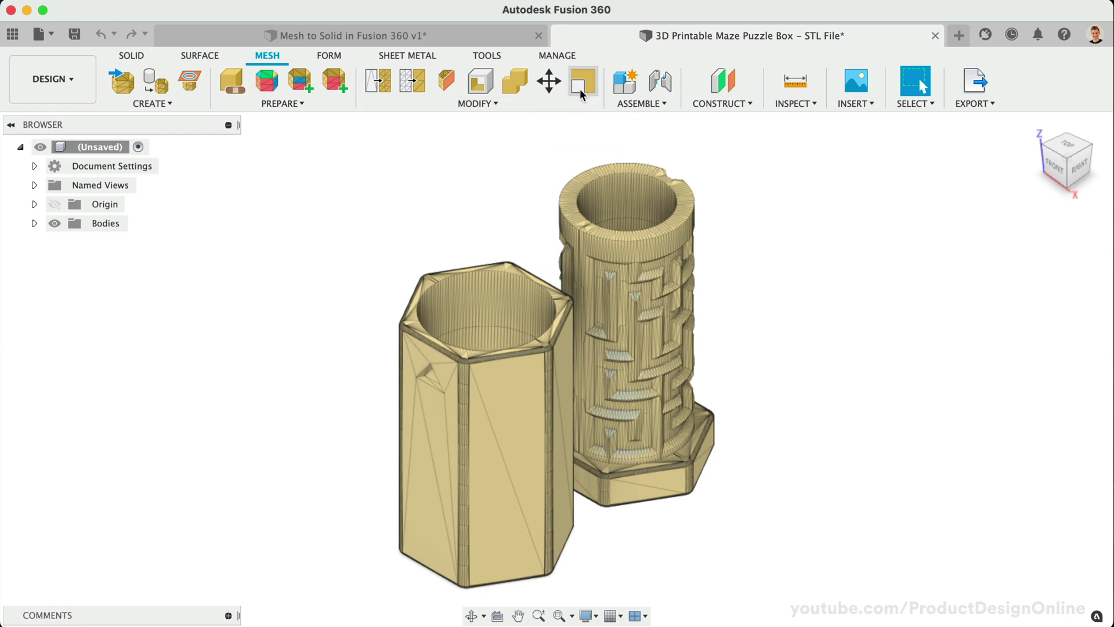
pyautogui.moveTo(582, 93)
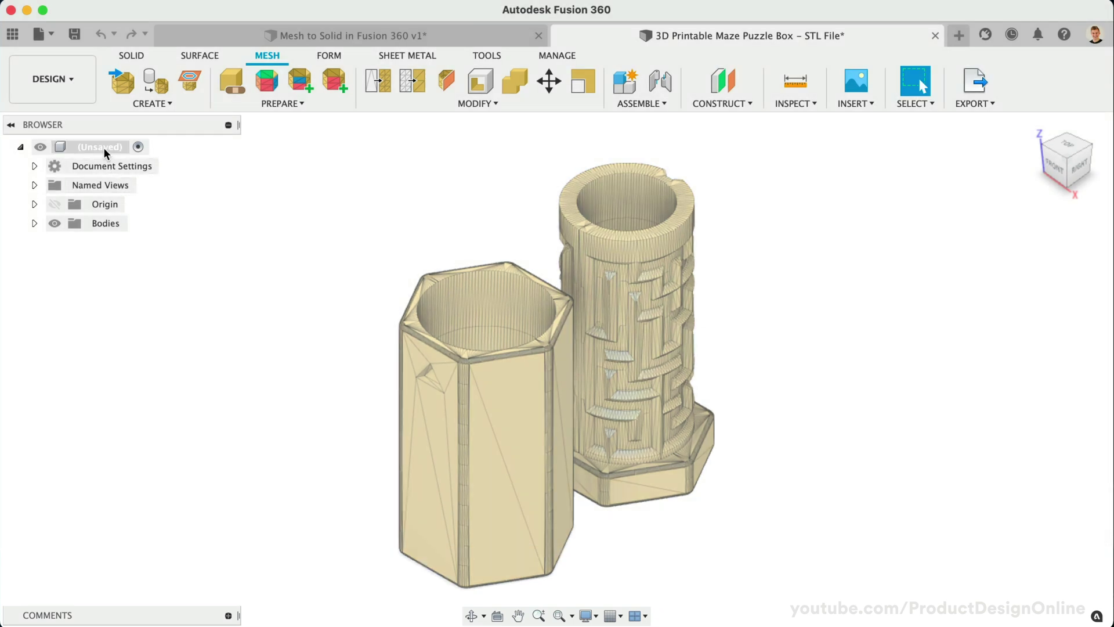
pyautogui.rightClick(106, 153)
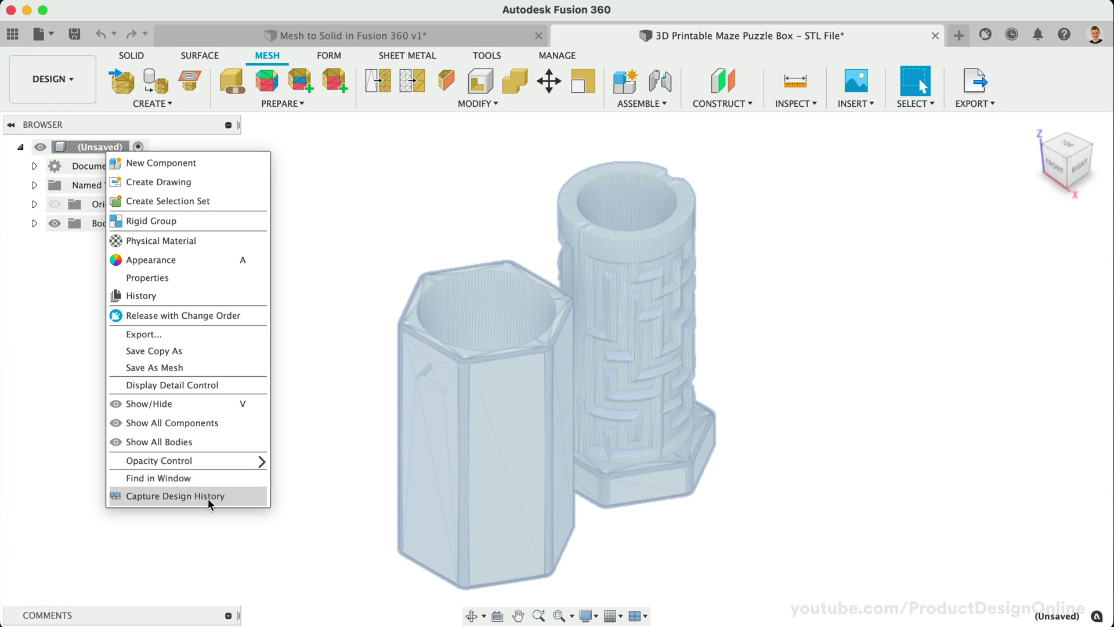
pyautogui.click(237, 497)
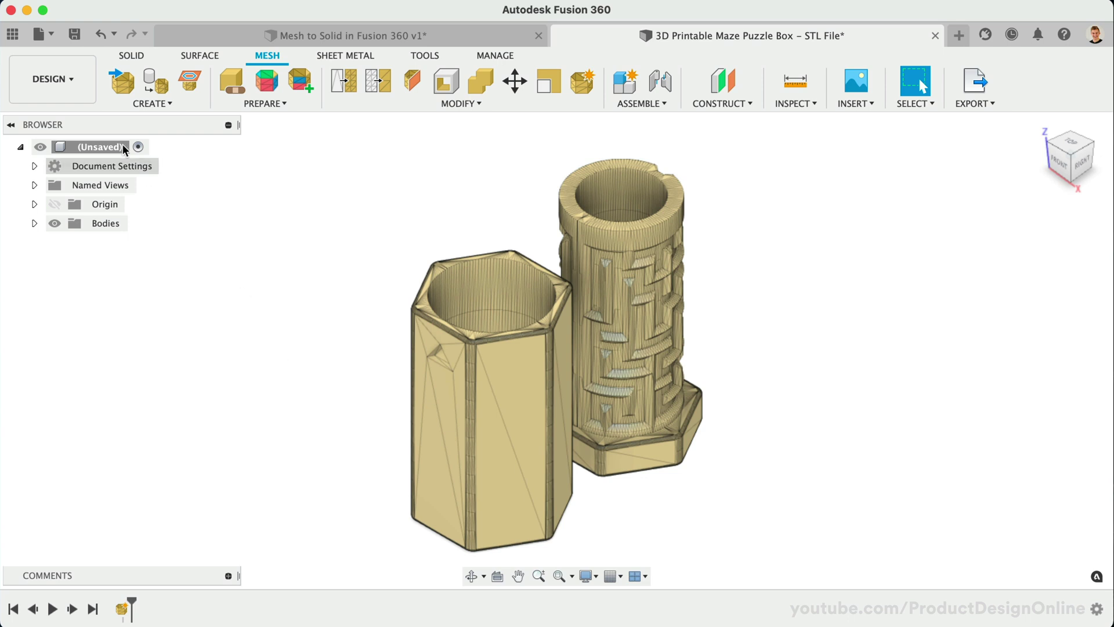
# Upload the maze puzzle box STL to the Product Design Online project through the Data Panel
pyautogui.click(13, 35)
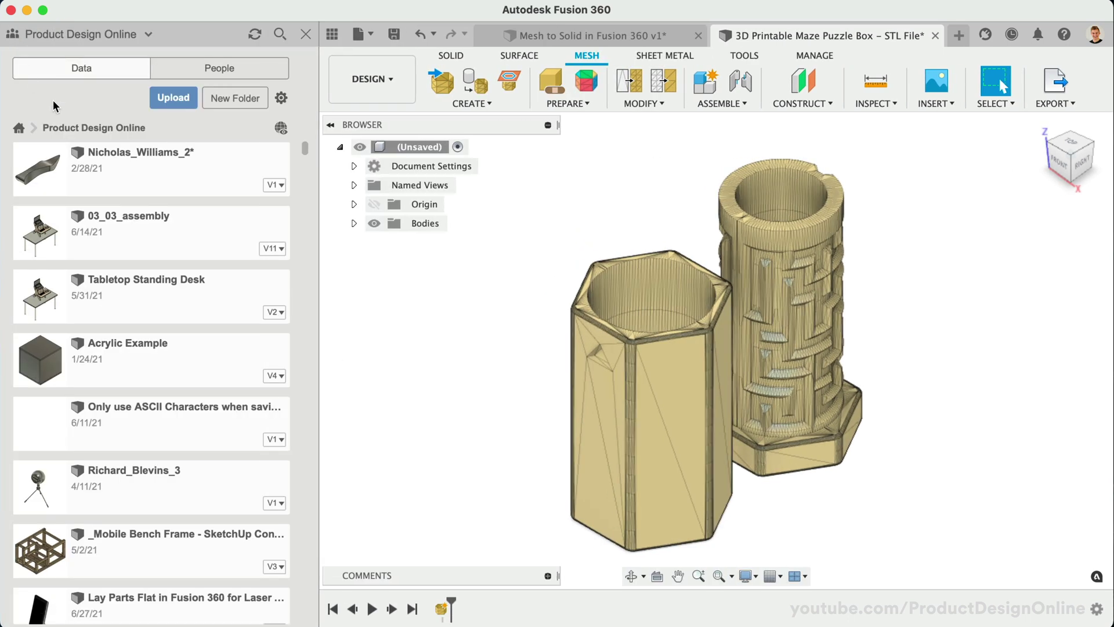
pyautogui.click(171, 102)
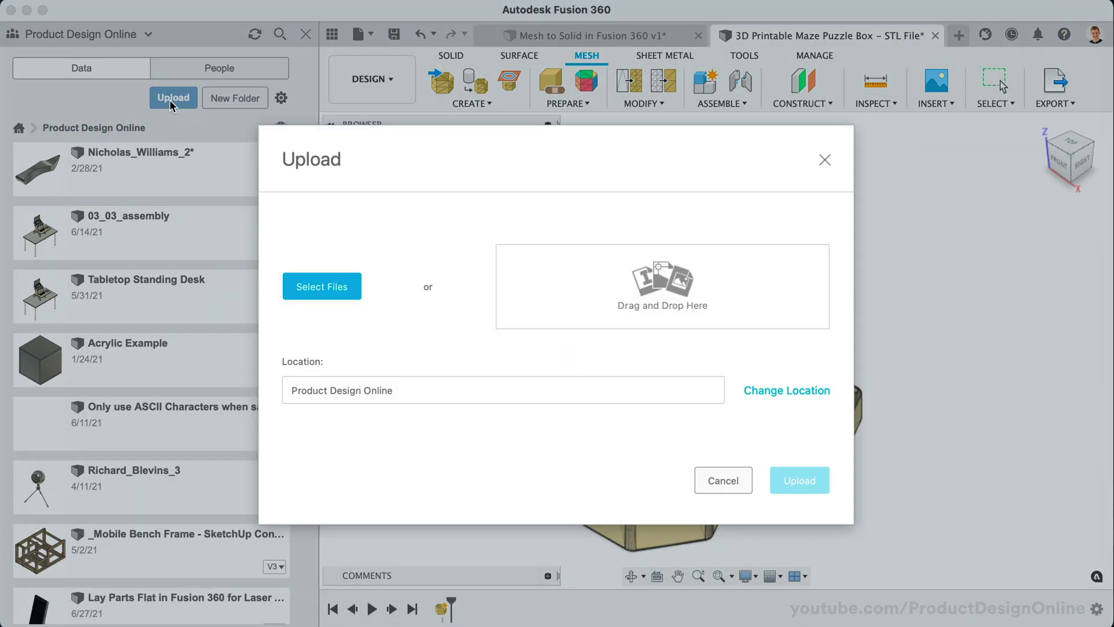
pyautogui.click(318, 292)
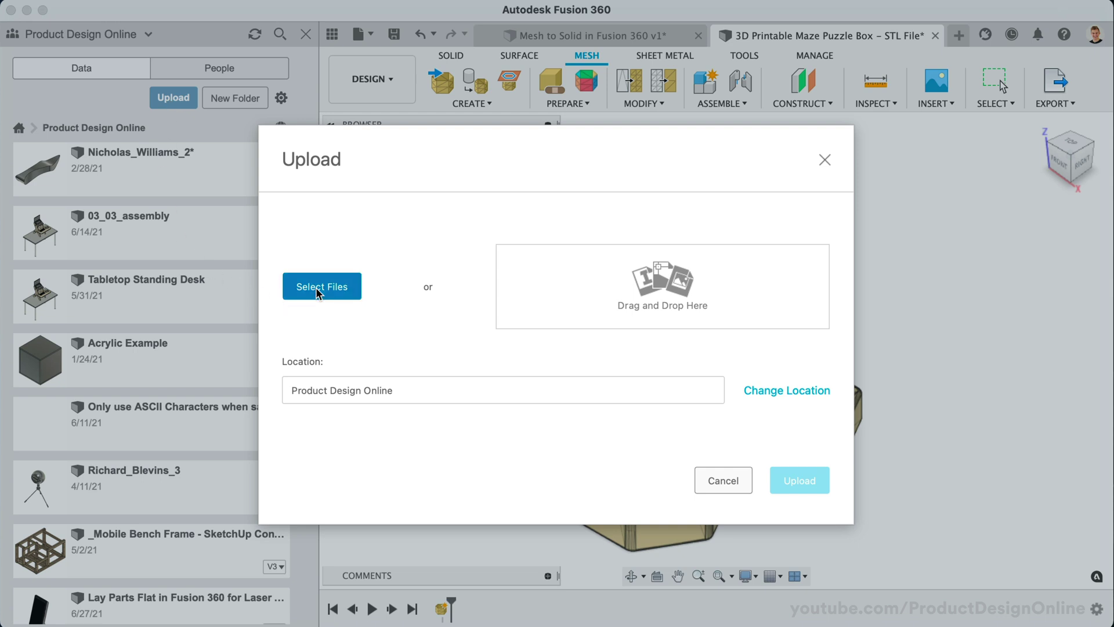
pyautogui.click(491, 244)
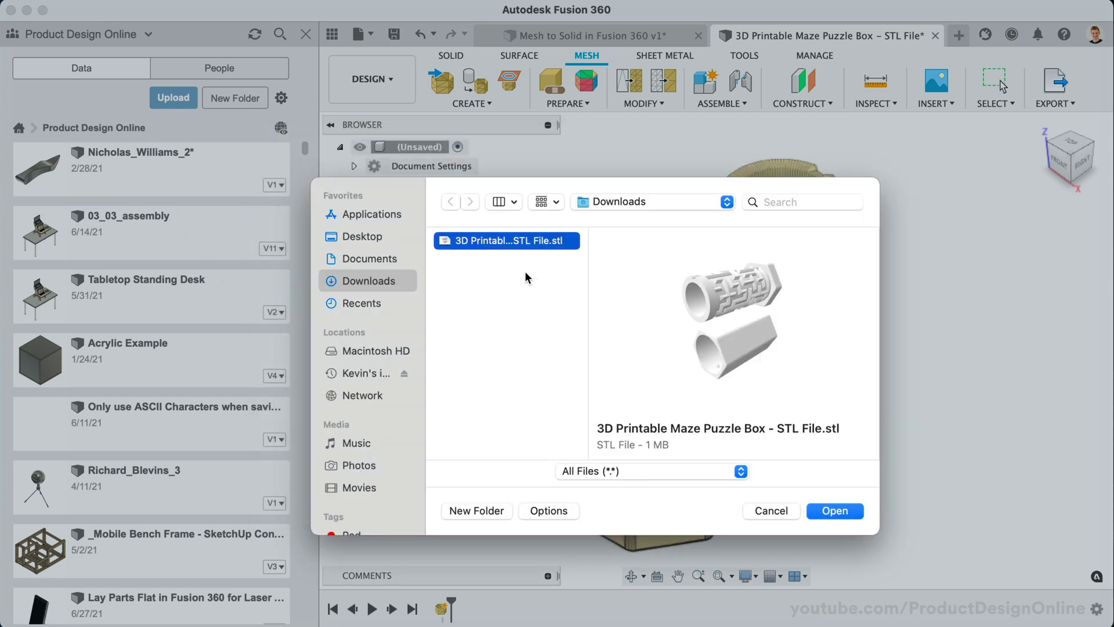
pyautogui.click(851, 513)
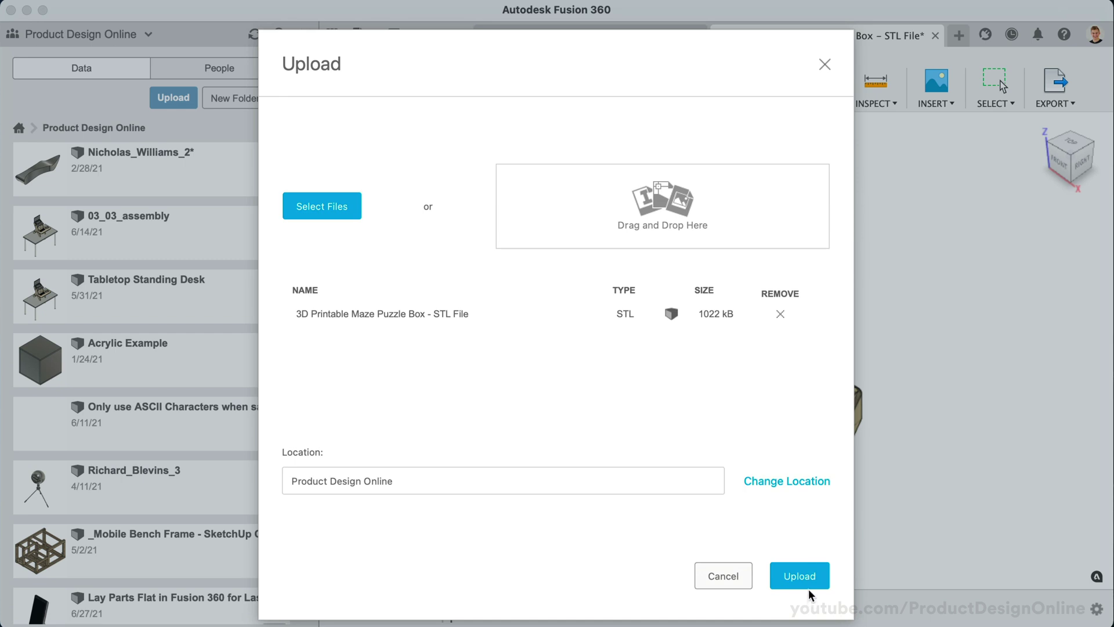
pyautogui.click(810, 579)
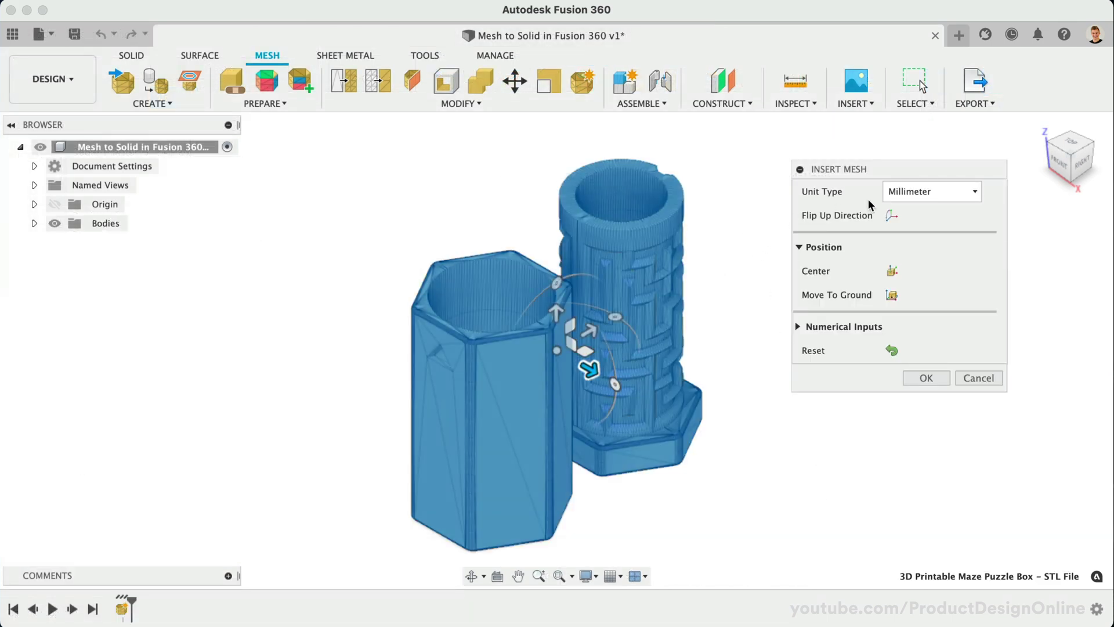
# Keep Millimeter units, convert both maze box bodies to solids, and merge the hex body's front face
pyautogui.click(938, 193)
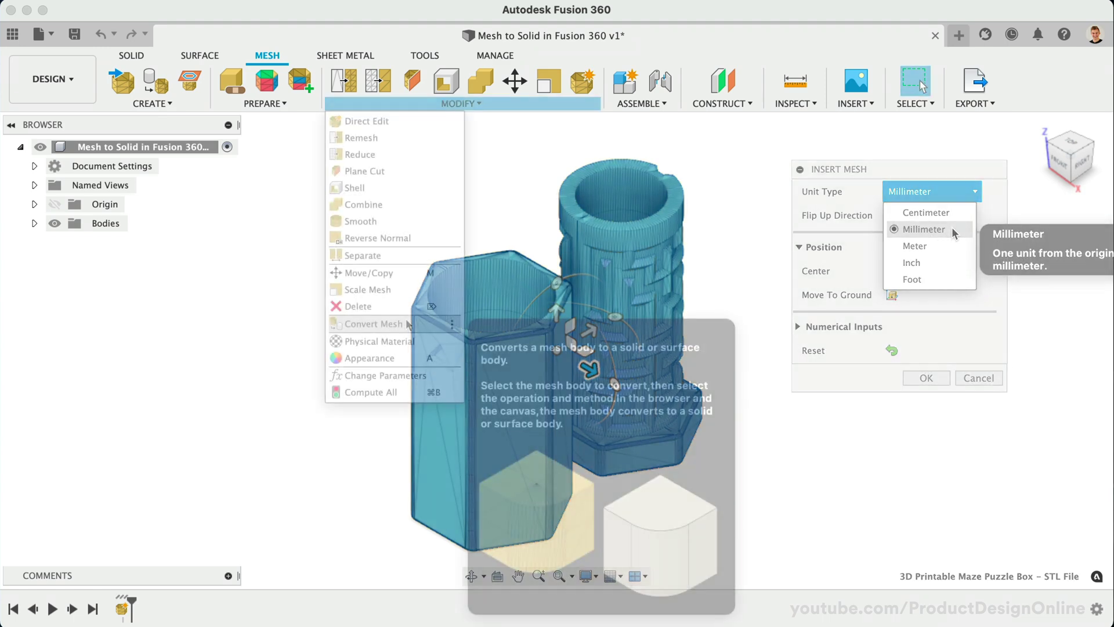
pyautogui.click(377, 324)
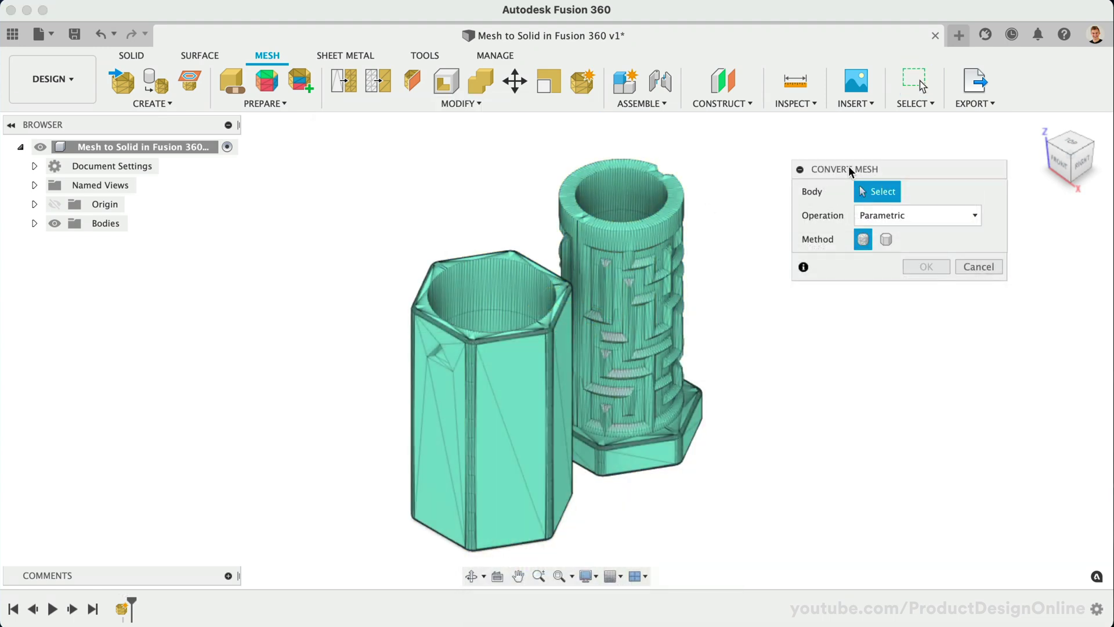
pyautogui.moveTo(852, 172); pyautogui.dragTo(831, 157)
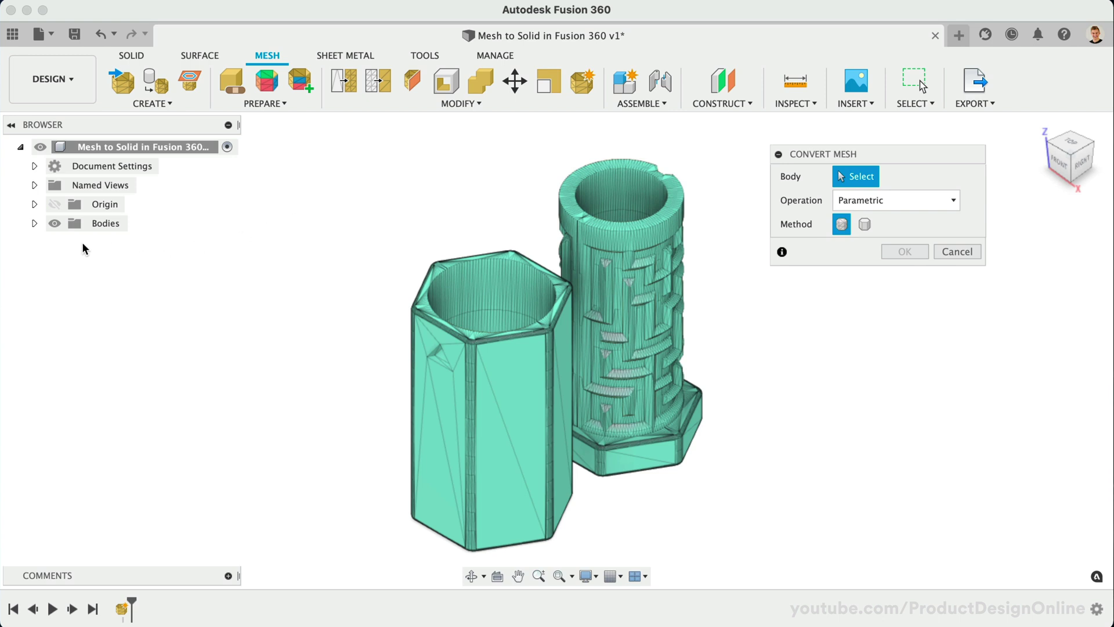
pyautogui.click(34, 223)
pyautogui.click(116, 243)
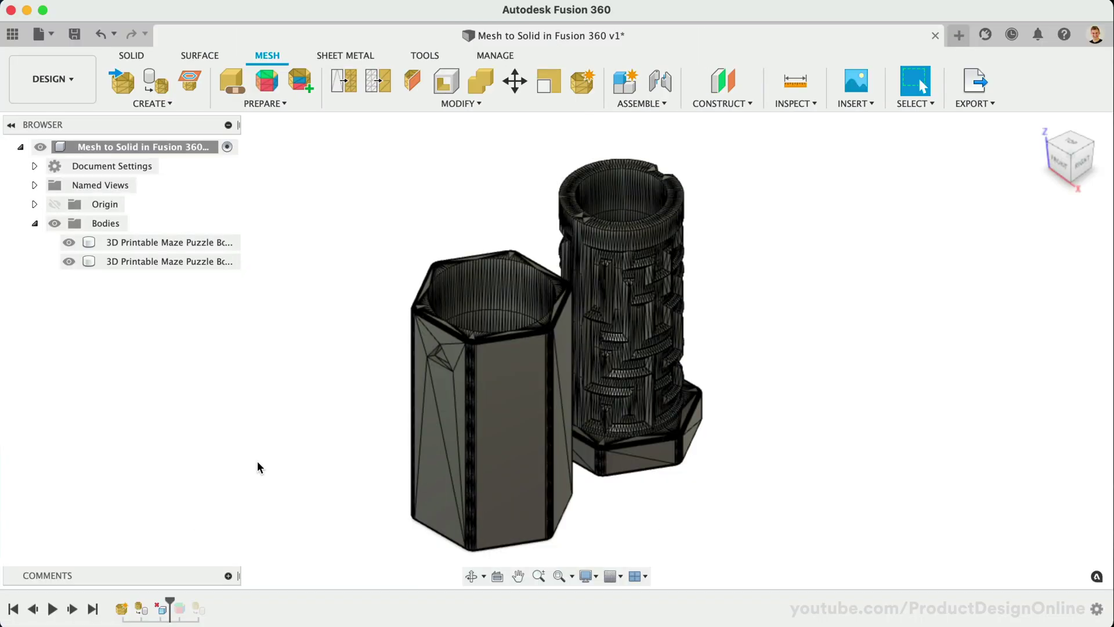
pyautogui.click(422, 464)
pyautogui.click(428, 469)
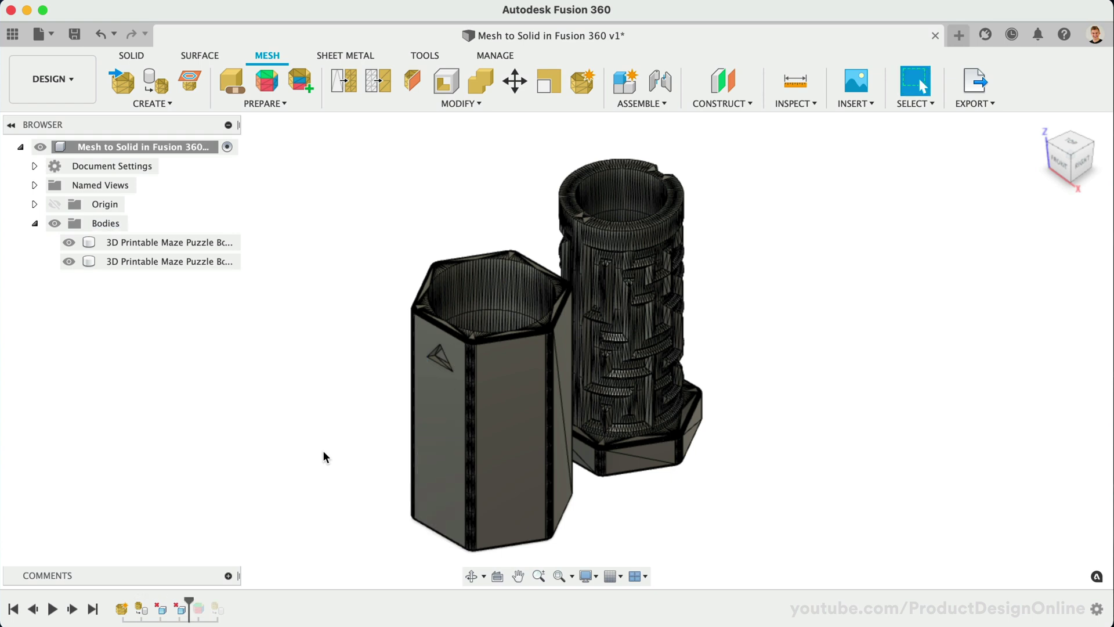
pyautogui.click(621, 467)
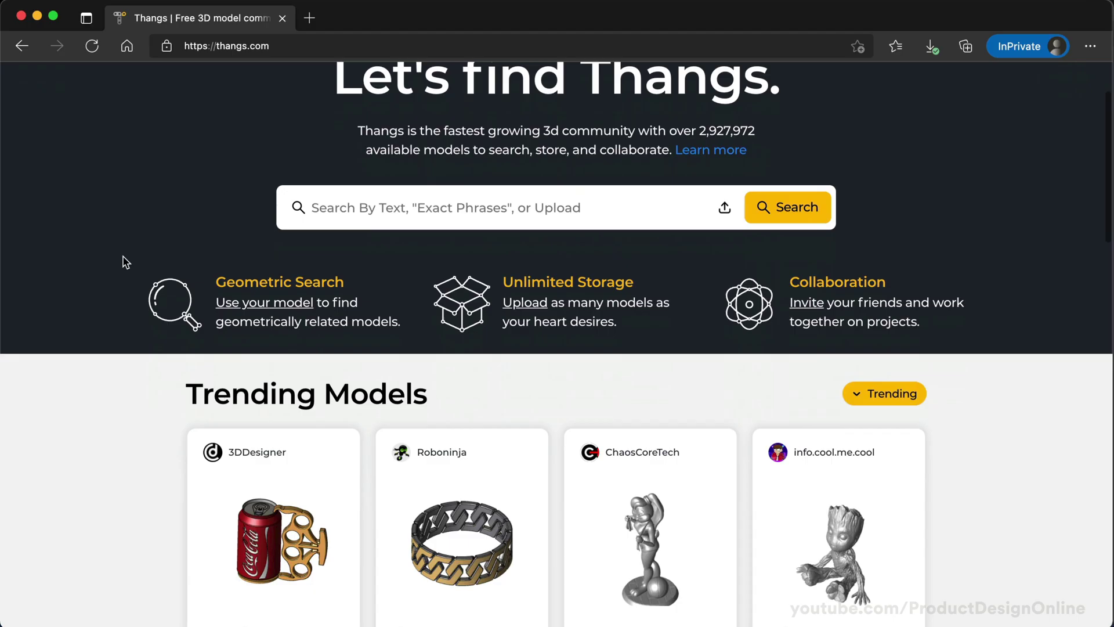
# Open the 3D Printable Maze Puzzle Box model page on Thangs and scroll through its details
pyautogui.scroll(-3, 123, 258)
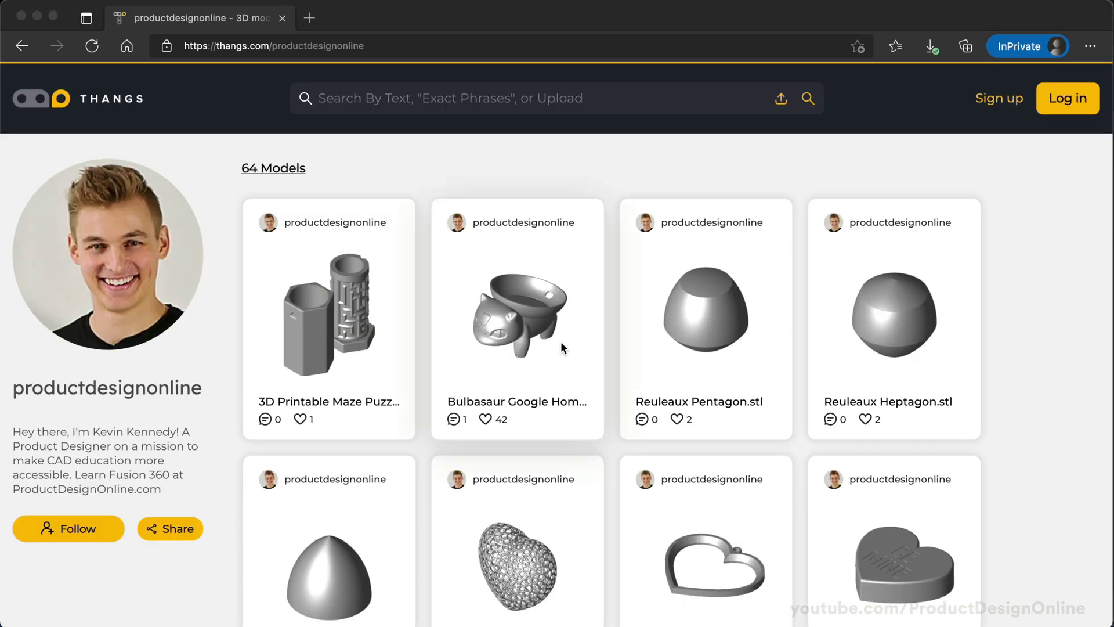
pyautogui.click(596, 162)
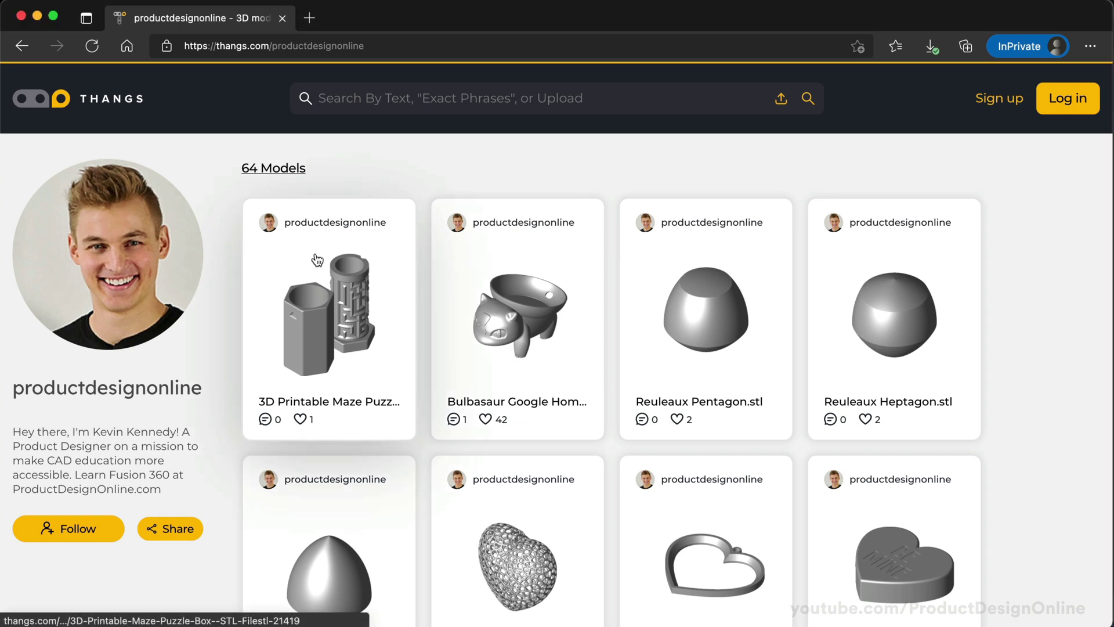
pyautogui.click(328, 316)
pyautogui.scroll(-10, 502, 182)
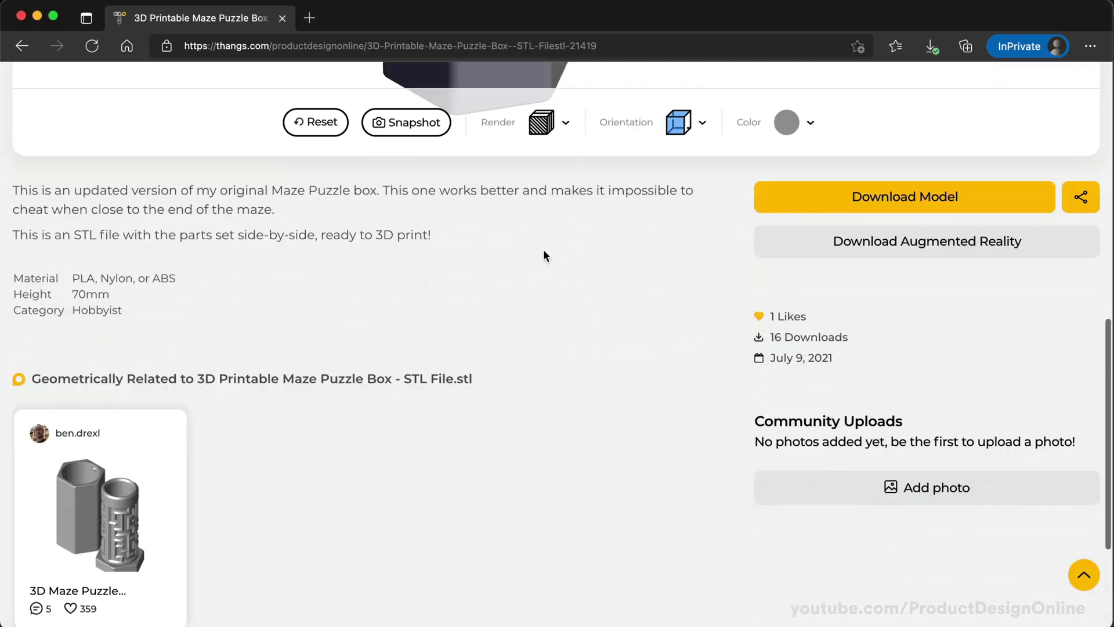